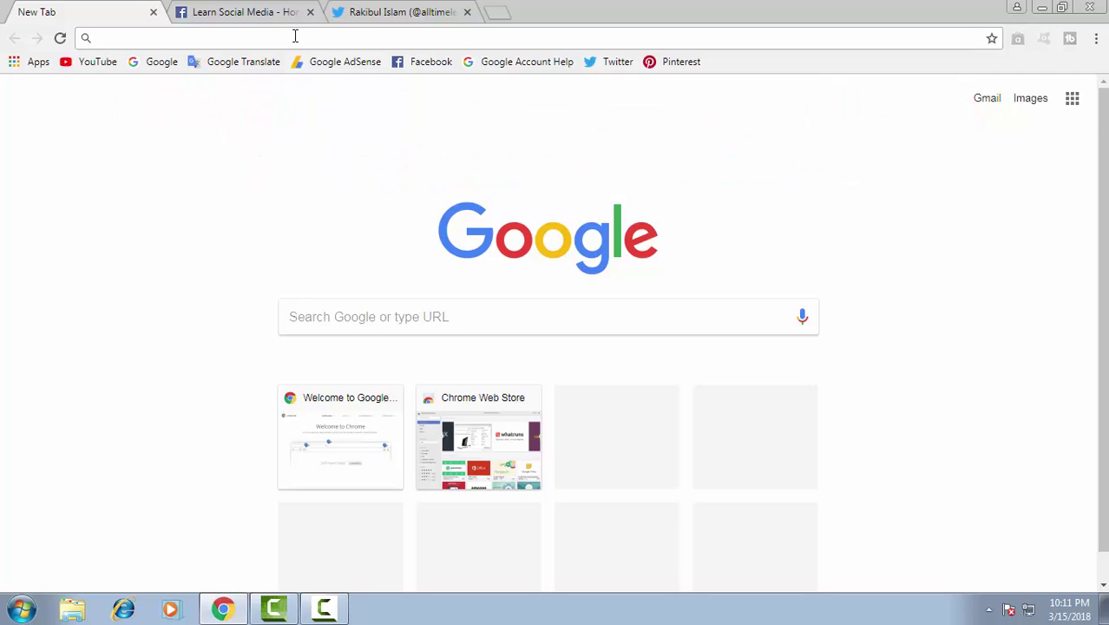
# Open accounts.google.com and sign in to the Google account by entering the account password
pyautogui.write('accou')
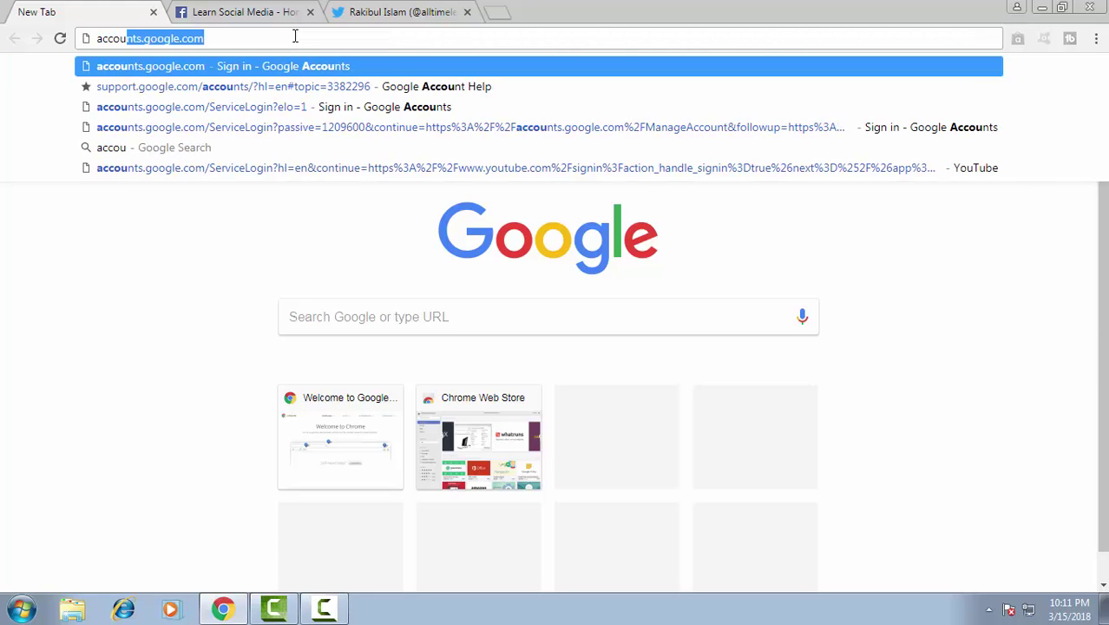
pyautogui.write('nts.g')
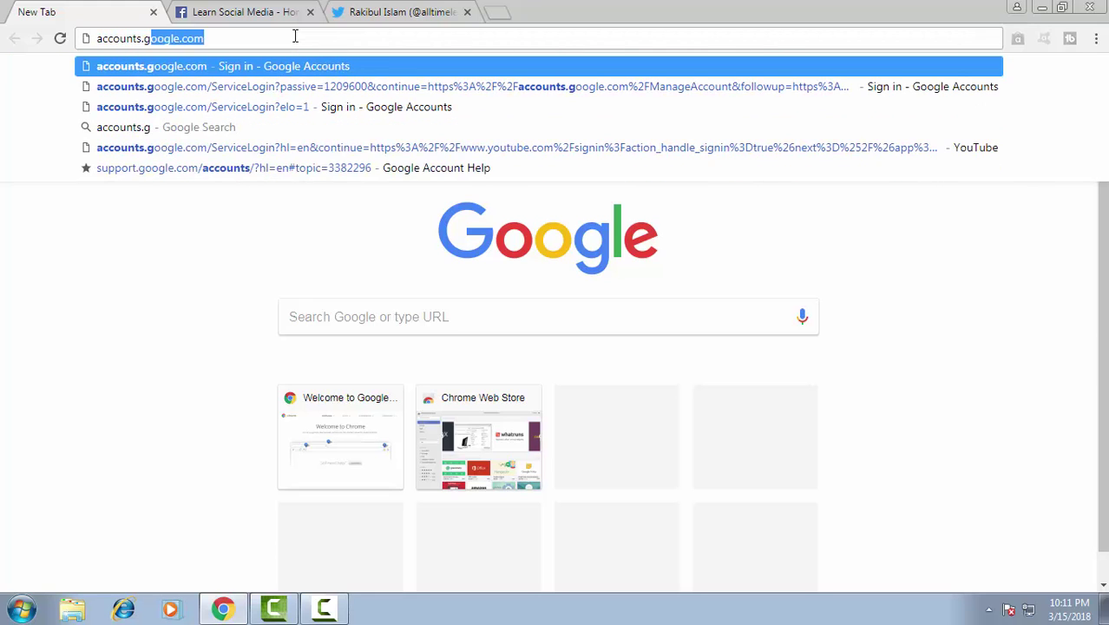
pyautogui.write('oogle.com')
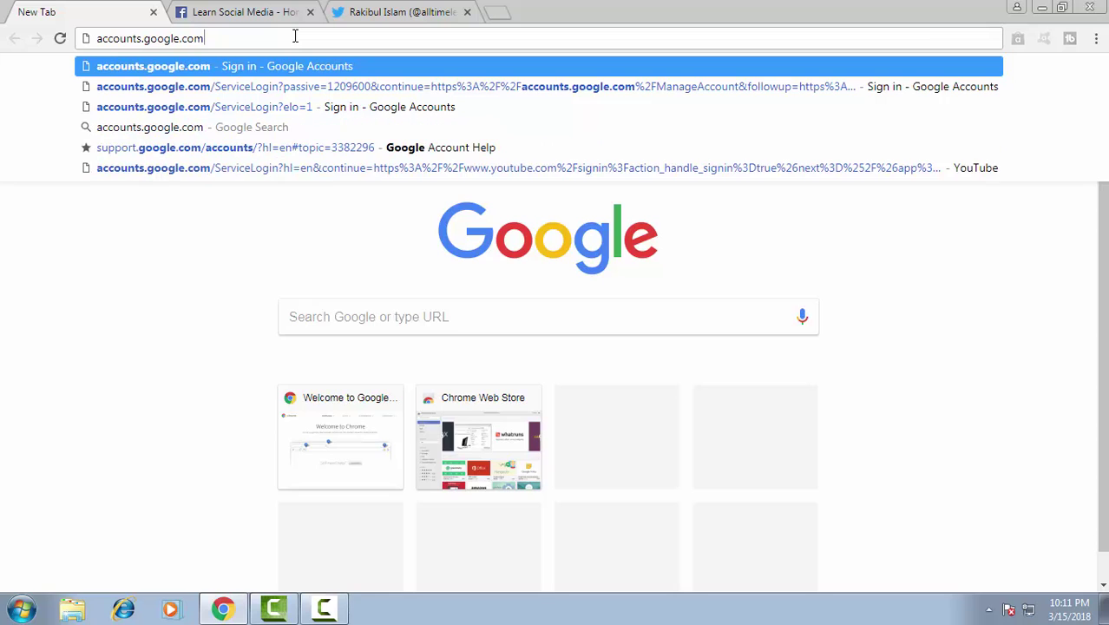
pyautogui.press('Return')
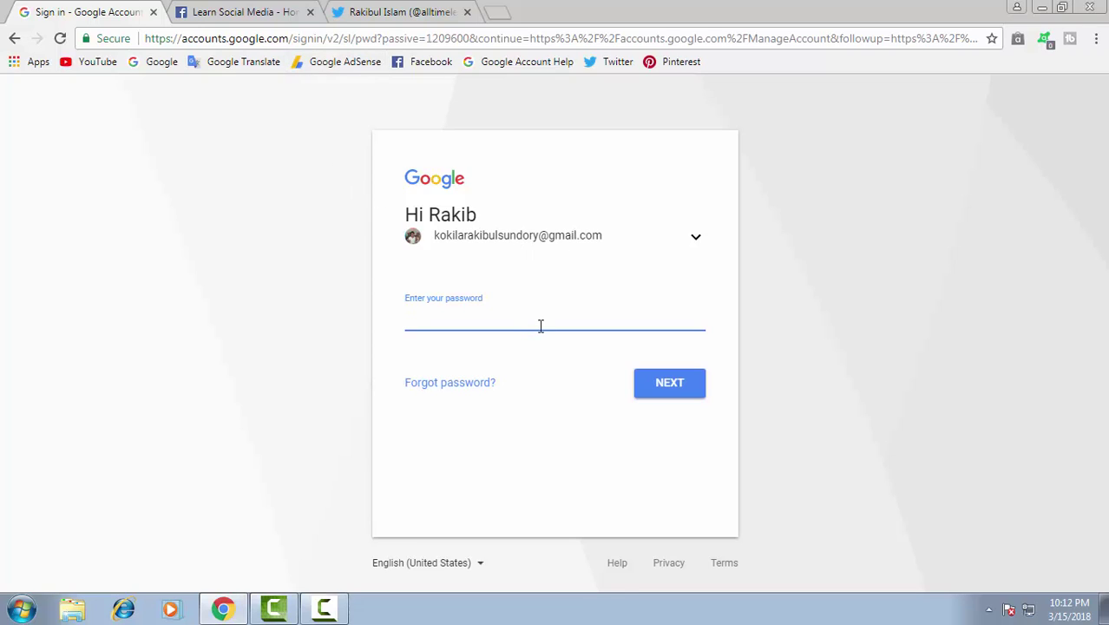
pyautogui.write('***')
pyautogui.click(669, 387)
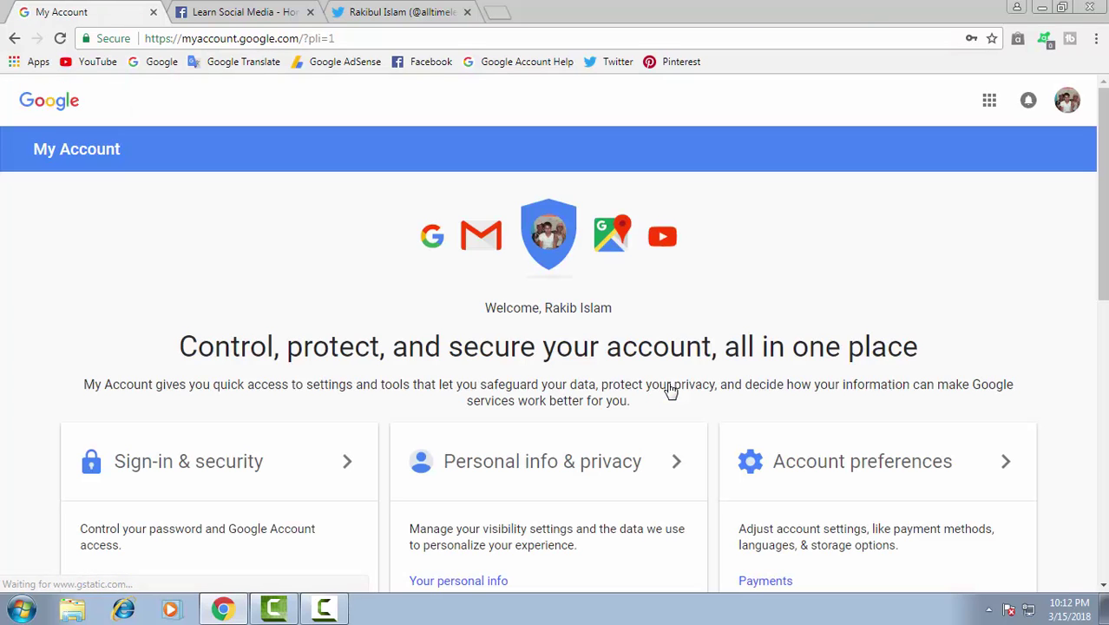
# Go to the Google Dashboard through the account's Manage your Google activity section
pyautogui.scroll(-2, 642, 375)
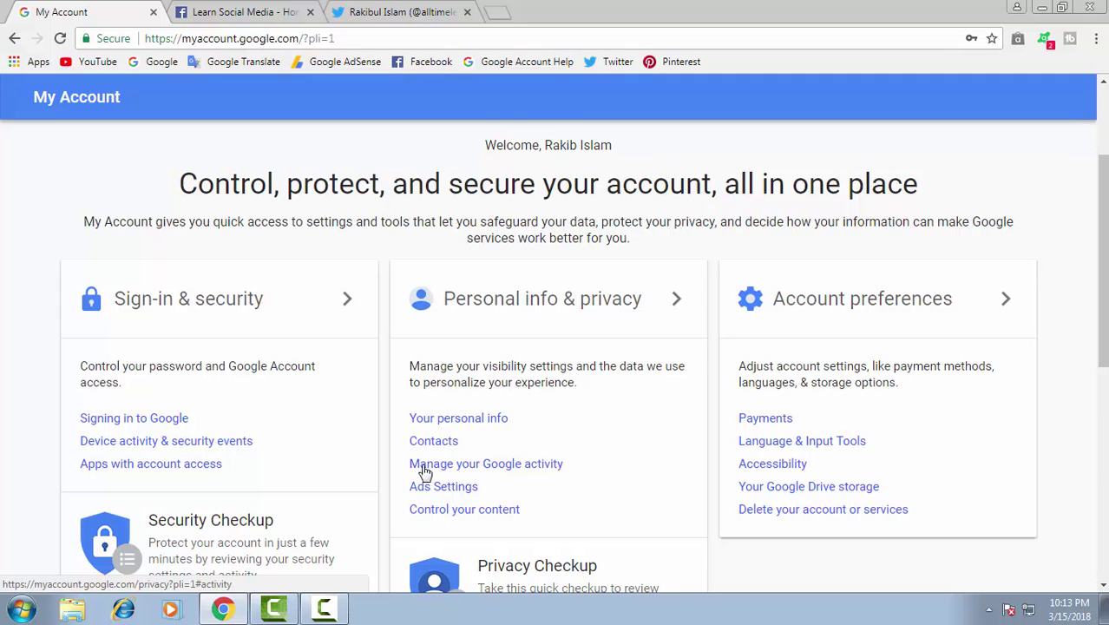
pyautogui.click(483, 465)
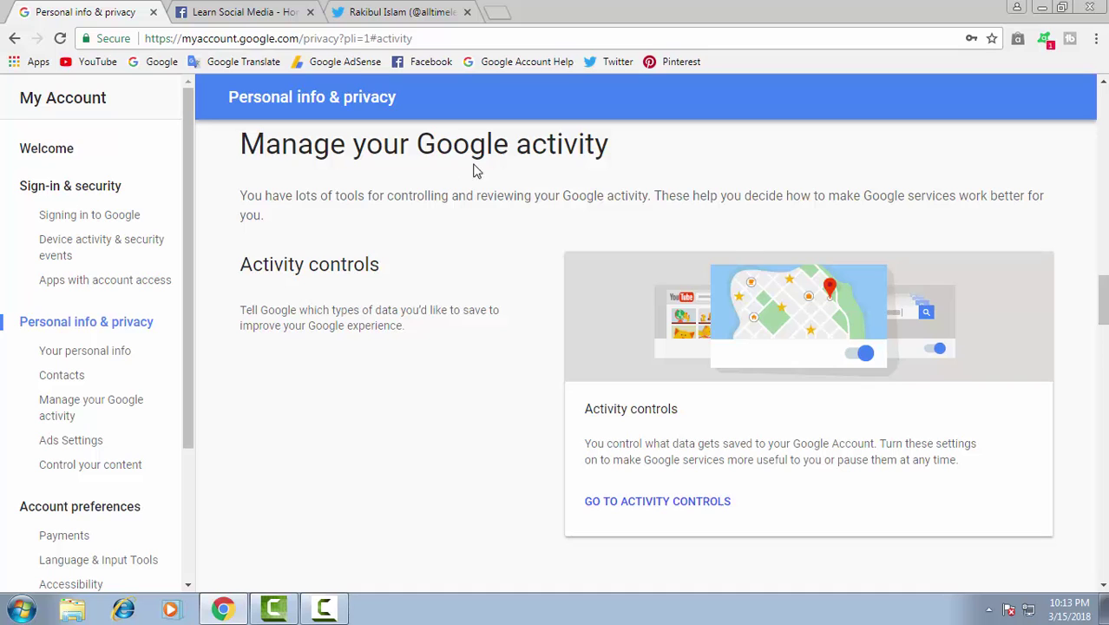
pyautogui.scroll(-4, 464, 391)
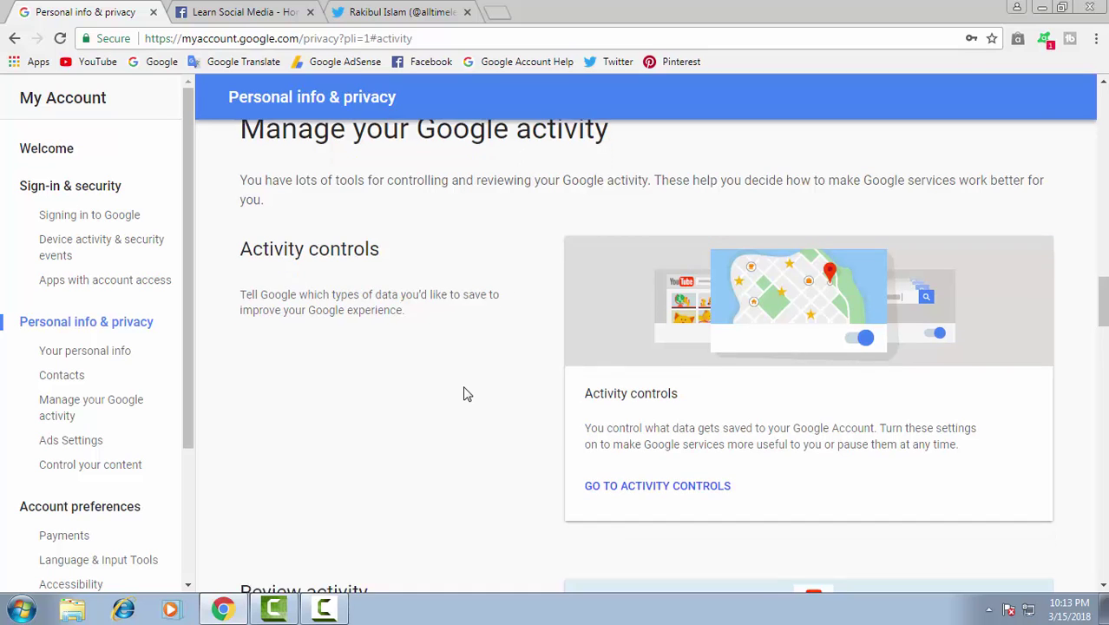
pyautogui.scroll(-5, 468, 396)
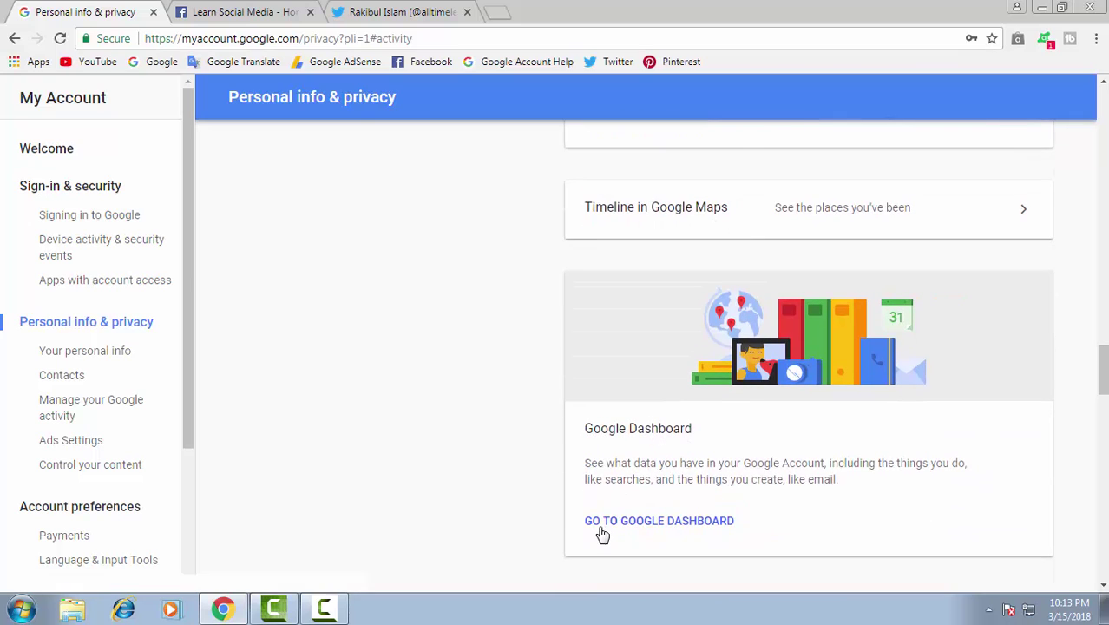
pyautogui.click(653, 526)
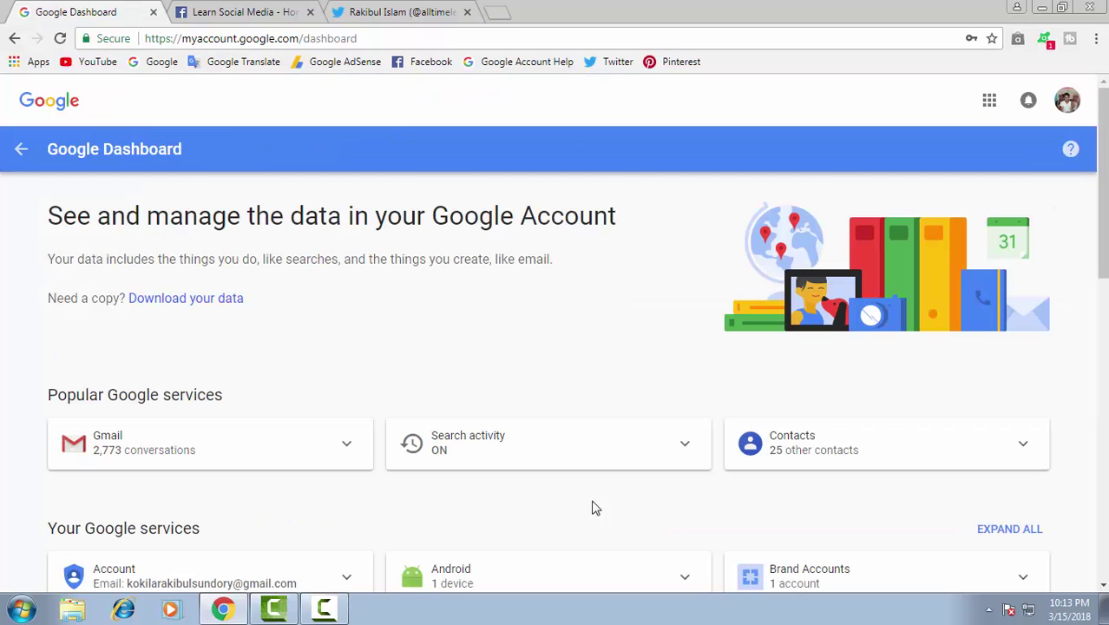
# Expand the Brand Accounts service on the dashboard and go to the Brand Accounts page
pyautogui.scroll(-1, 404, 356)
pyautogui.scroll(-2, 401, 358)
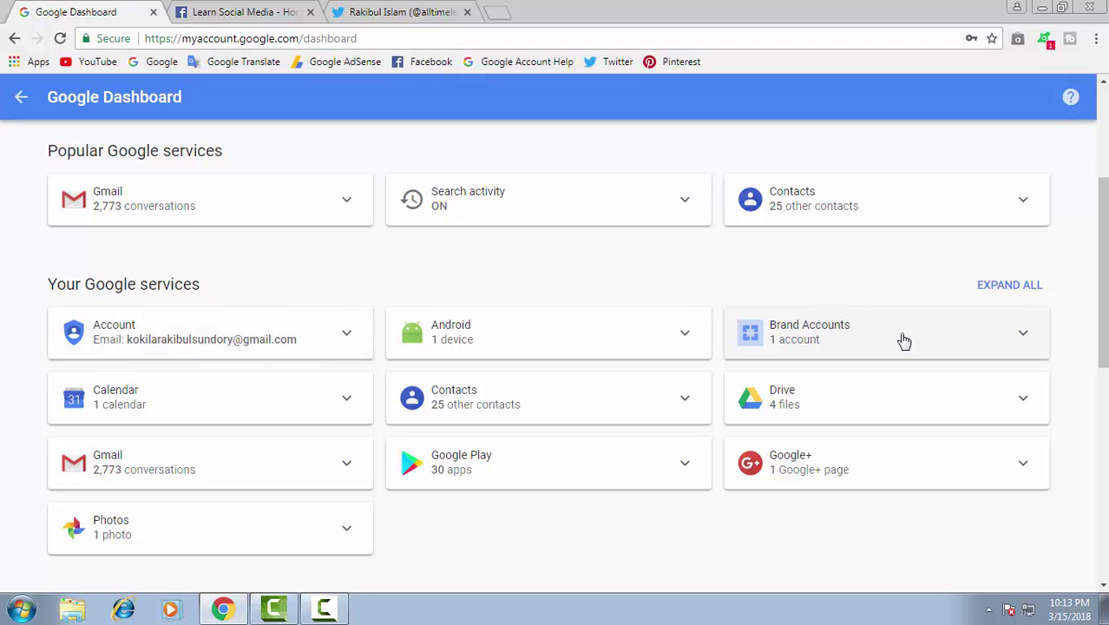
pyautogui.click(816, 343)
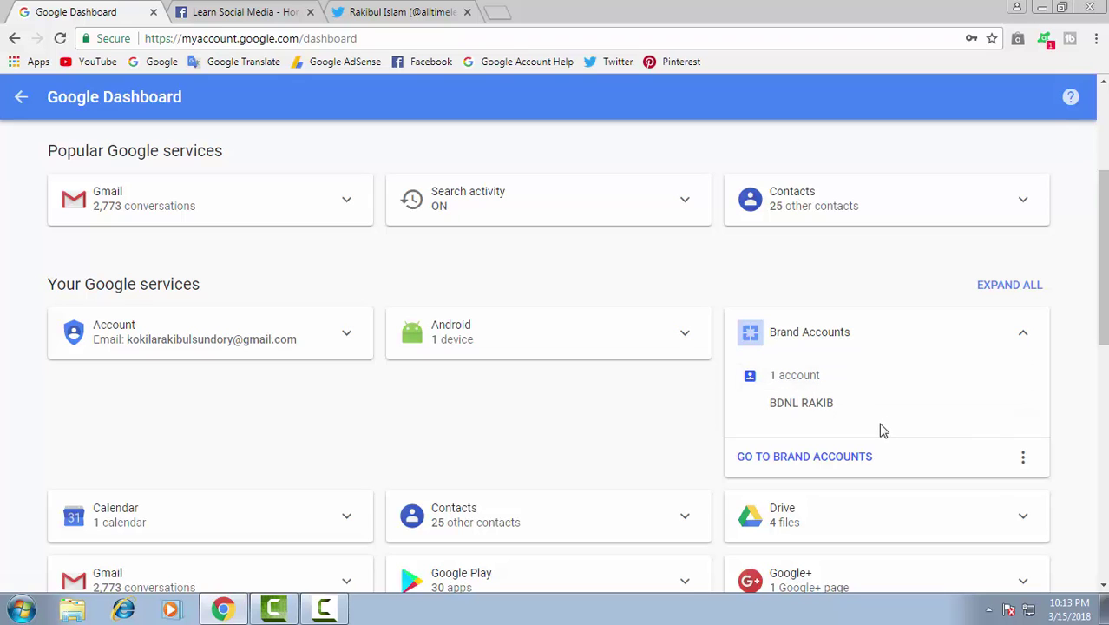
pyautogui.click(819, 462)
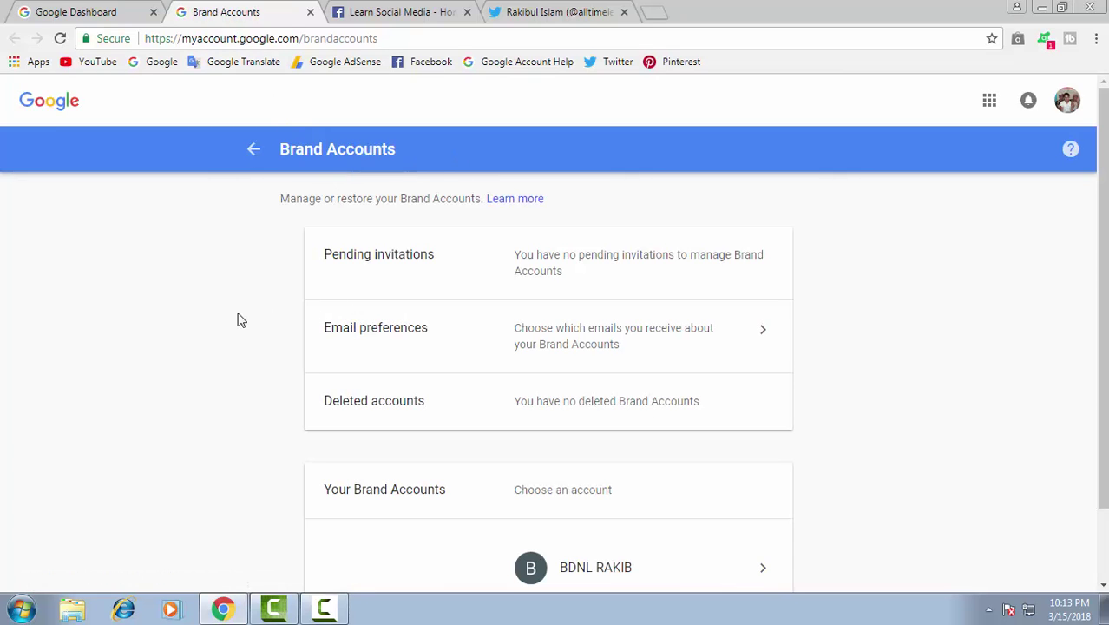
# Open the details of the listed brand account and start editing its account info
pyautogui.scroll(-1, 242, 320)
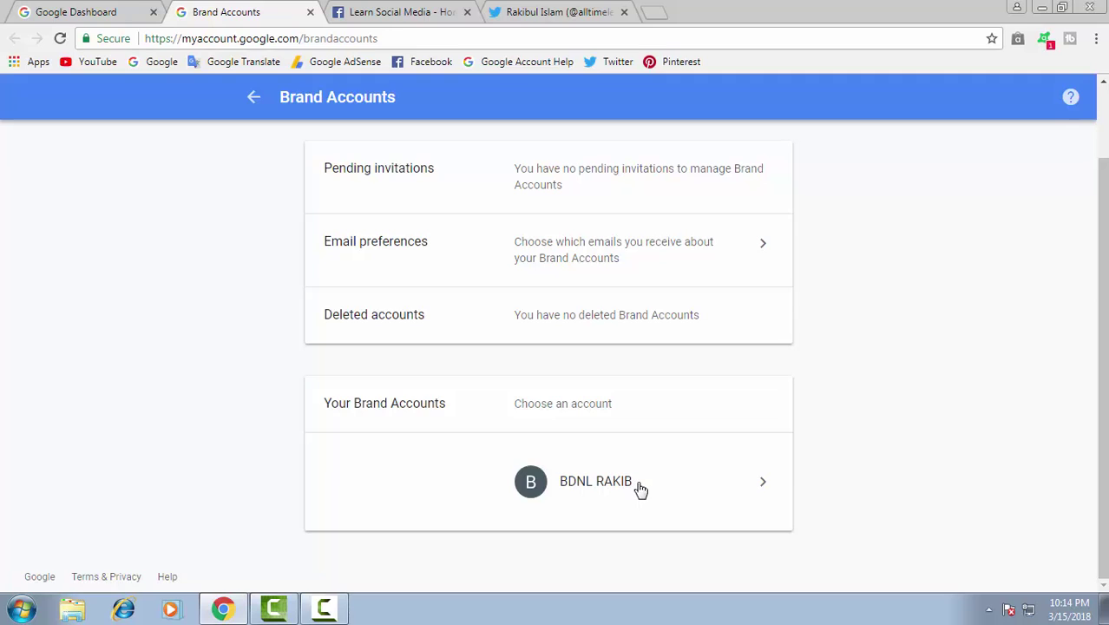
pyautogui.click(580, 489)
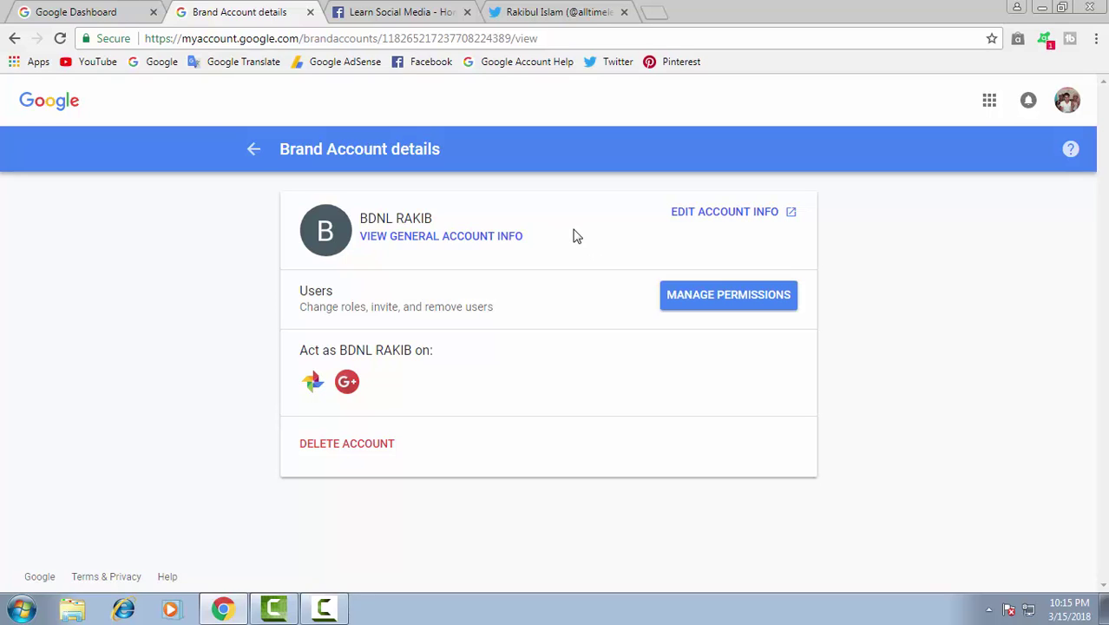
pyautogui.click(714, 217)
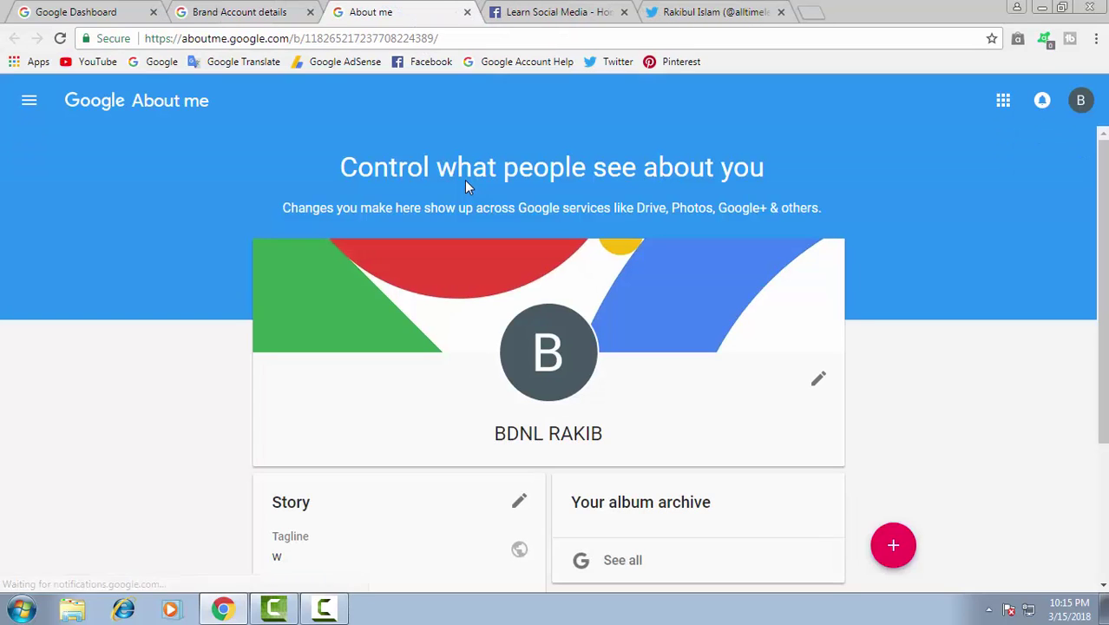
# Start adding info to the brand account's About me page and choose Contact info
pyautogui.scroll(-2, 458, 199)
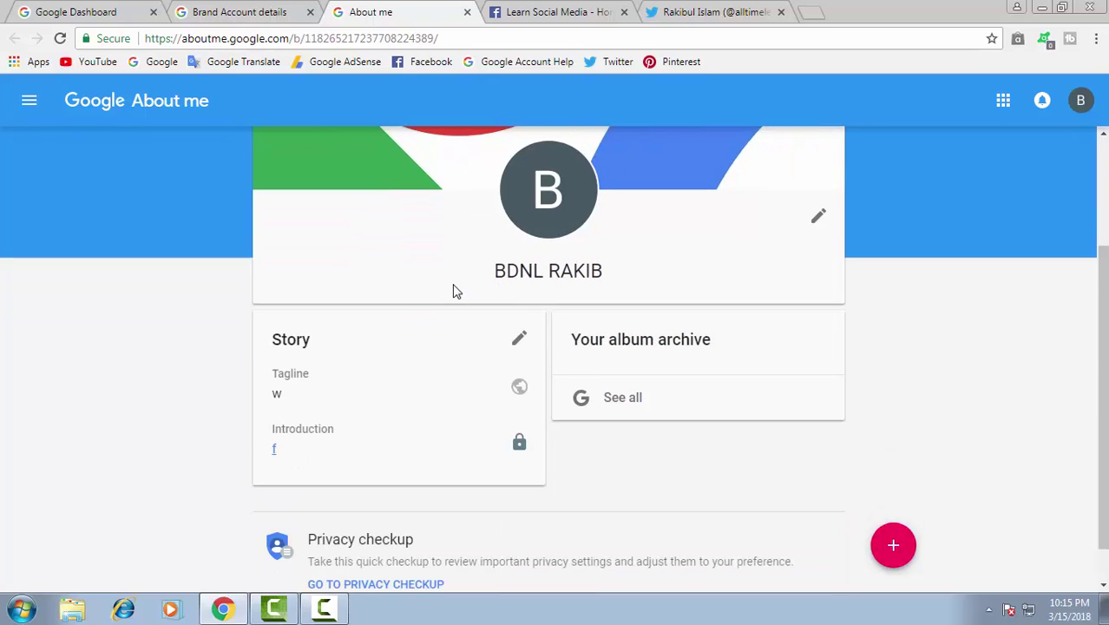
pyautogui.click(895, 549)
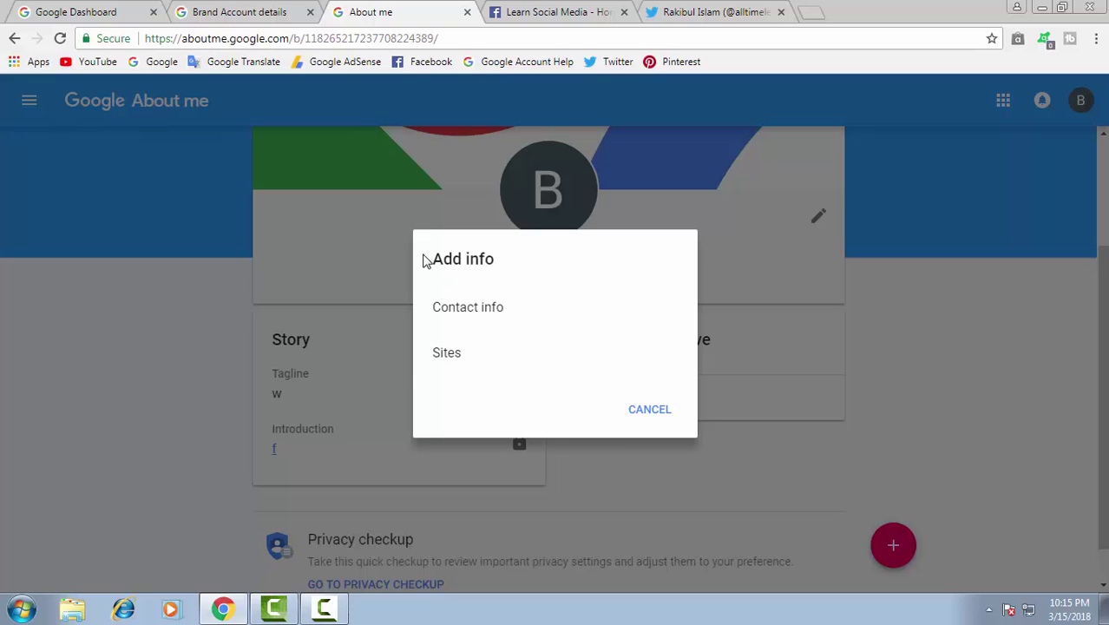
pyautogui.moveTo(426, 261); pyautogui.dragTo(497, 262)
pyautogui.click(537, 273)
pyautogui.click(498, 311)
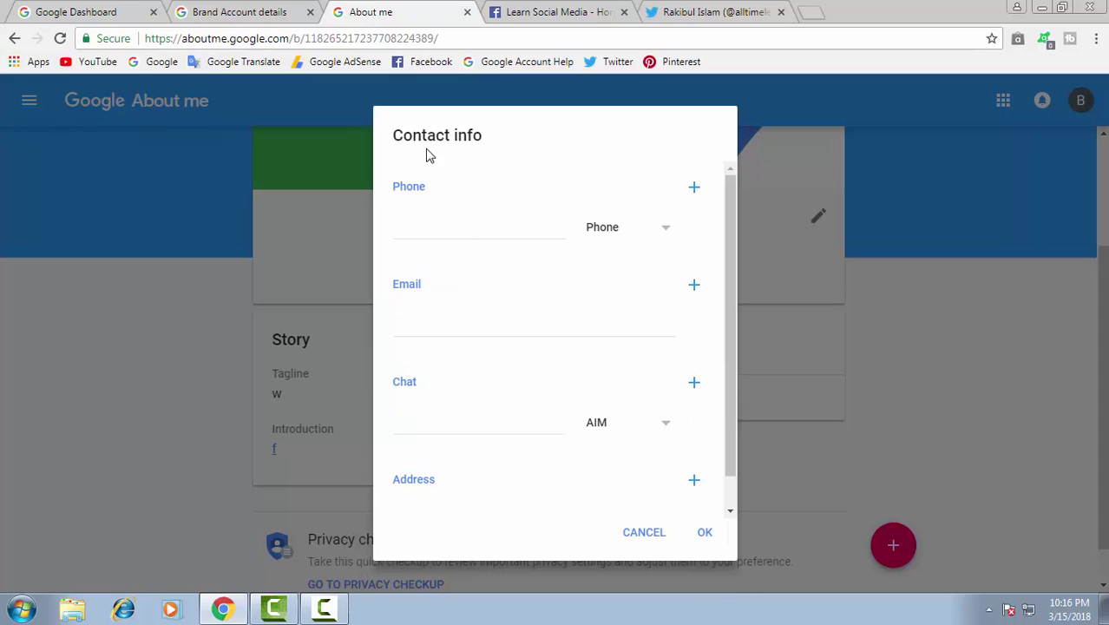
# Set the type of the phone entry in the contact info to Mobile and activate its number field
pyautogui.moveTo(395, 134); pyautogui.dragTo(500, 154)
pyautogui.click(512, 182)
pyautogui.scroll(-1, 490, 278)
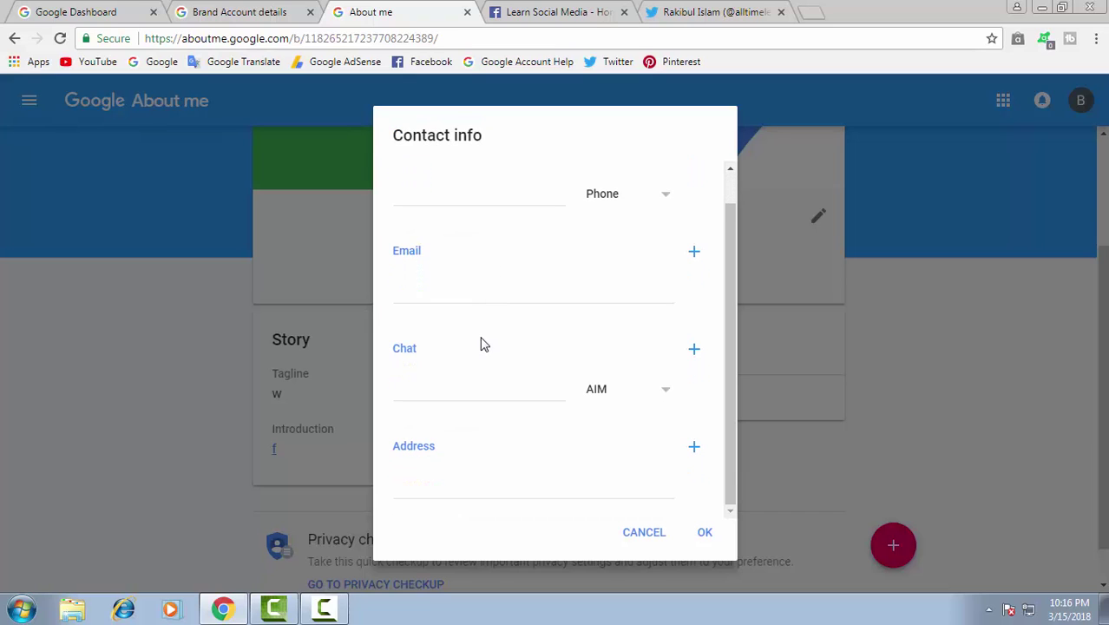
pyautogui.scroll(1, 483, 343)
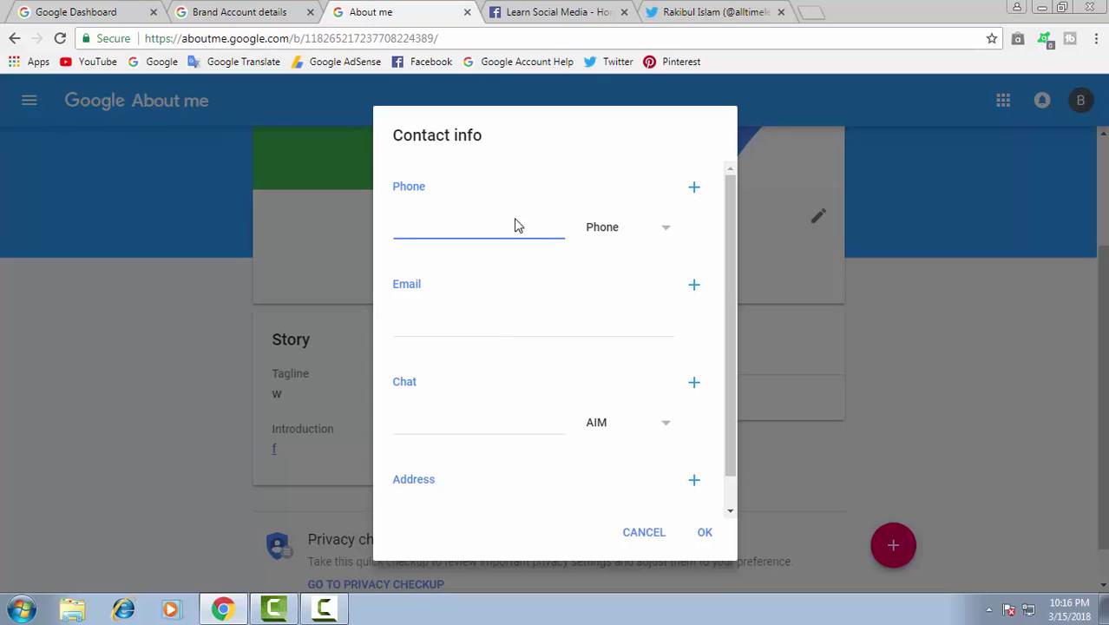
pyautogui.click(666, 230)
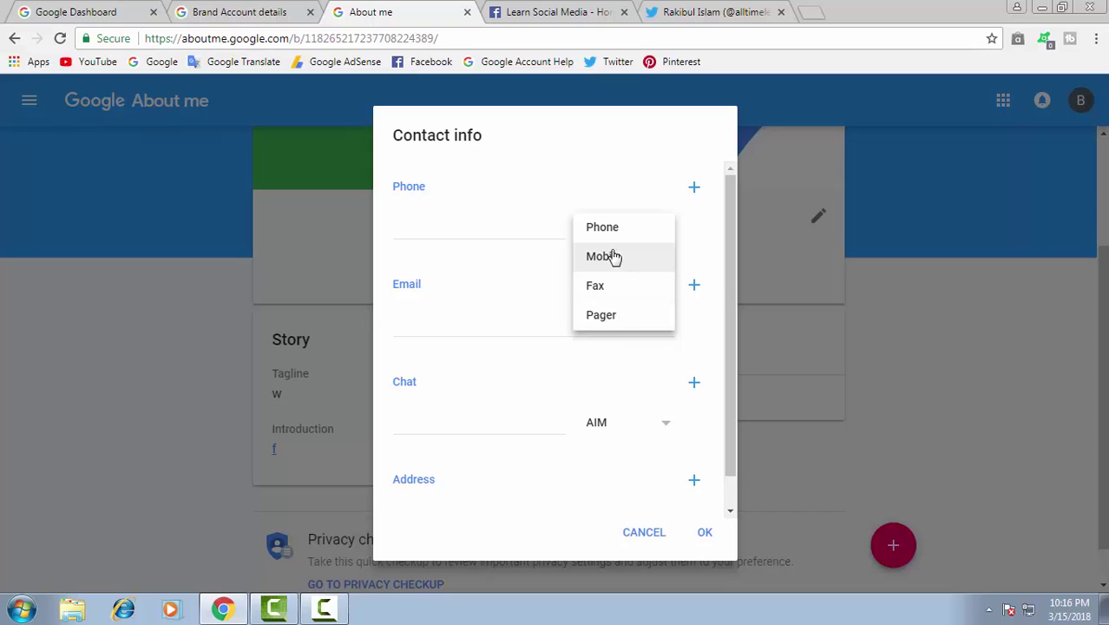
pyautogui.click(610, 288)
pyautogui.click(657, 242)
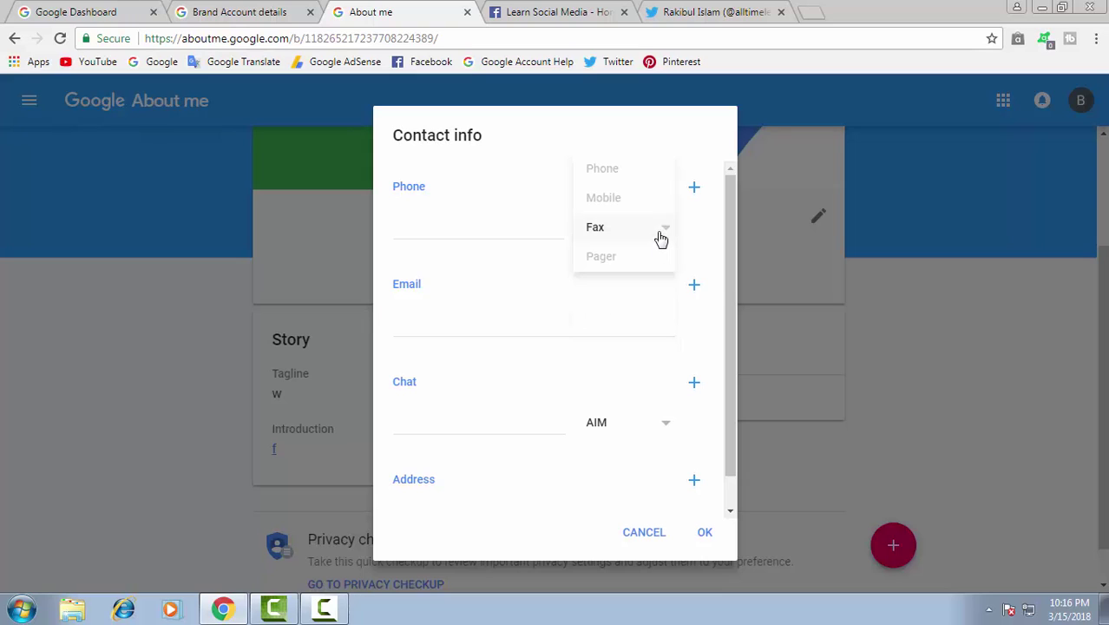
pyautogui.click(620, 200)
pyautogui.click(501, 232)
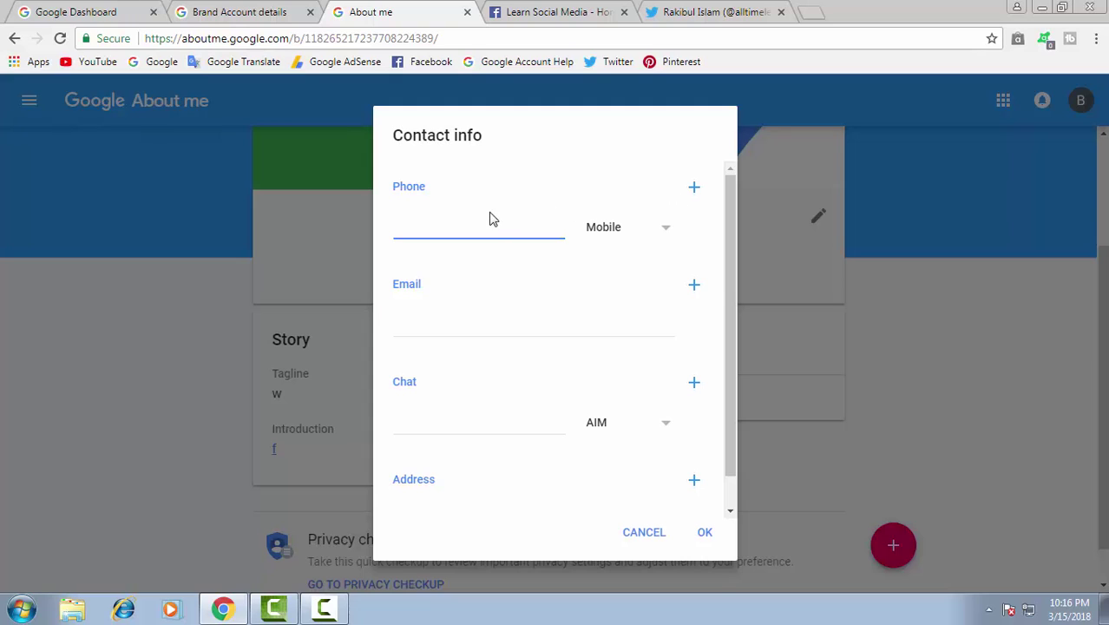
# Add two extra phone entries to the contact info and remove both again
pyautogui.click(692, 189)
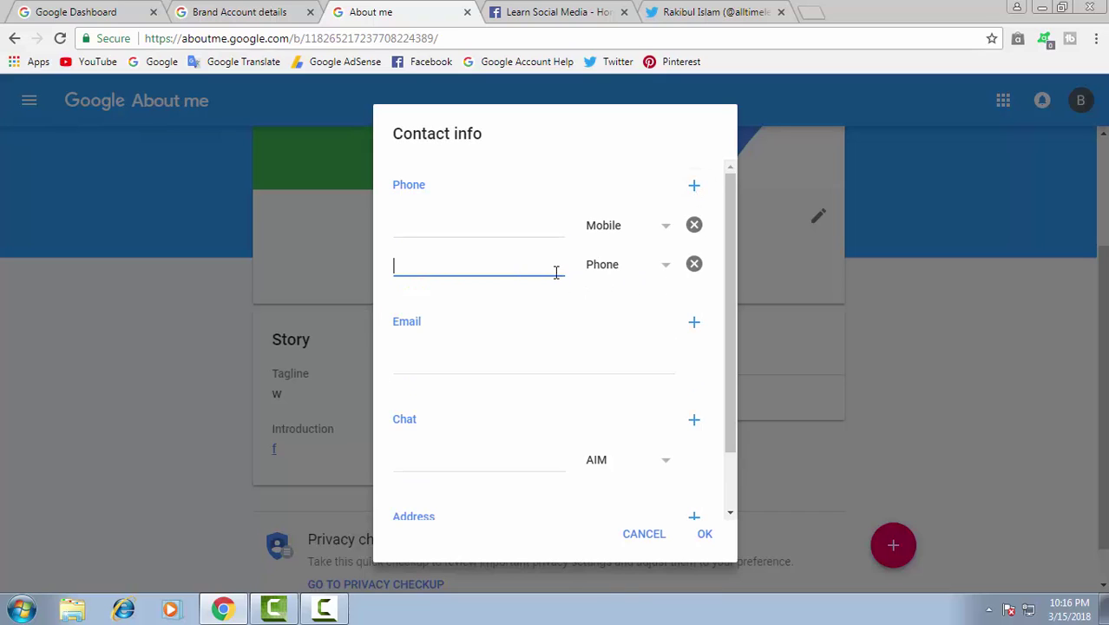
pyautogui.click(694, 186)
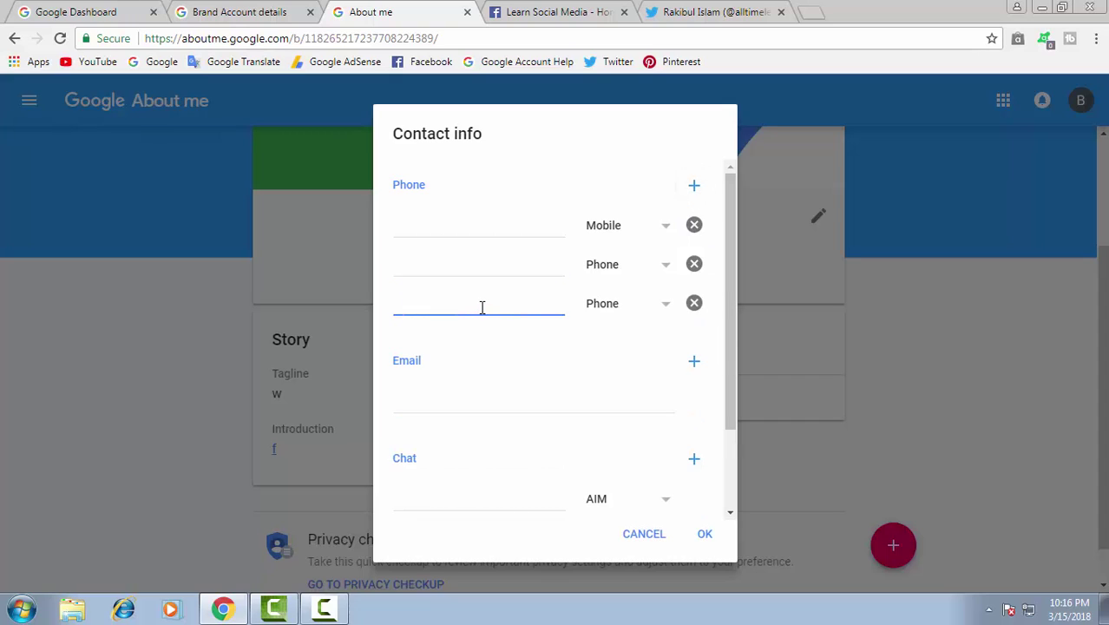
pyautogui.click(693, 306)
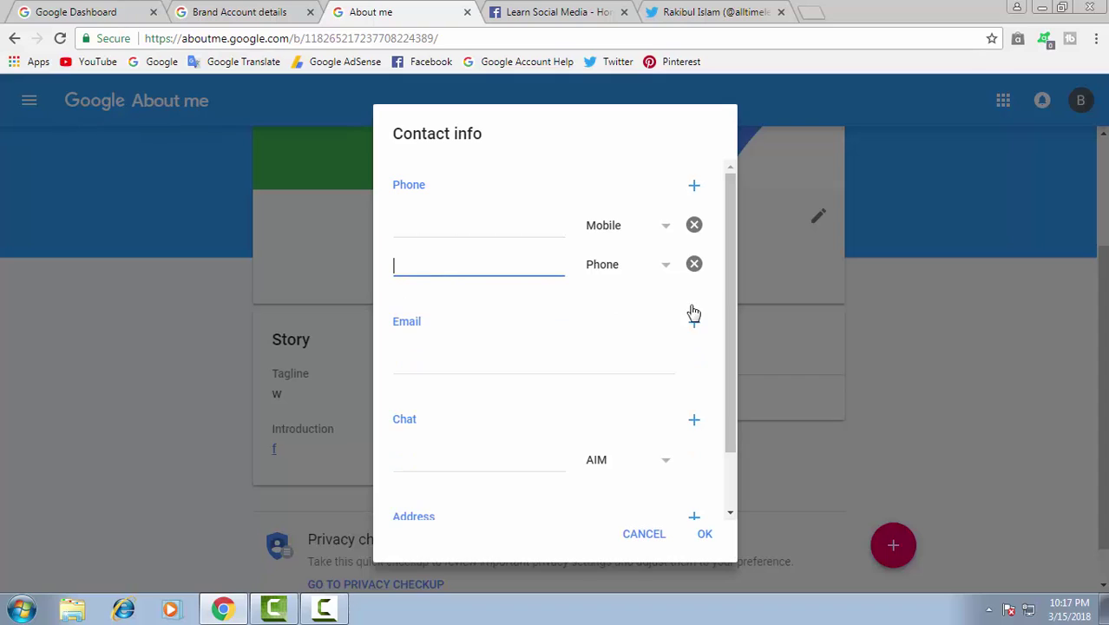
pyautogui.click(693, 265)
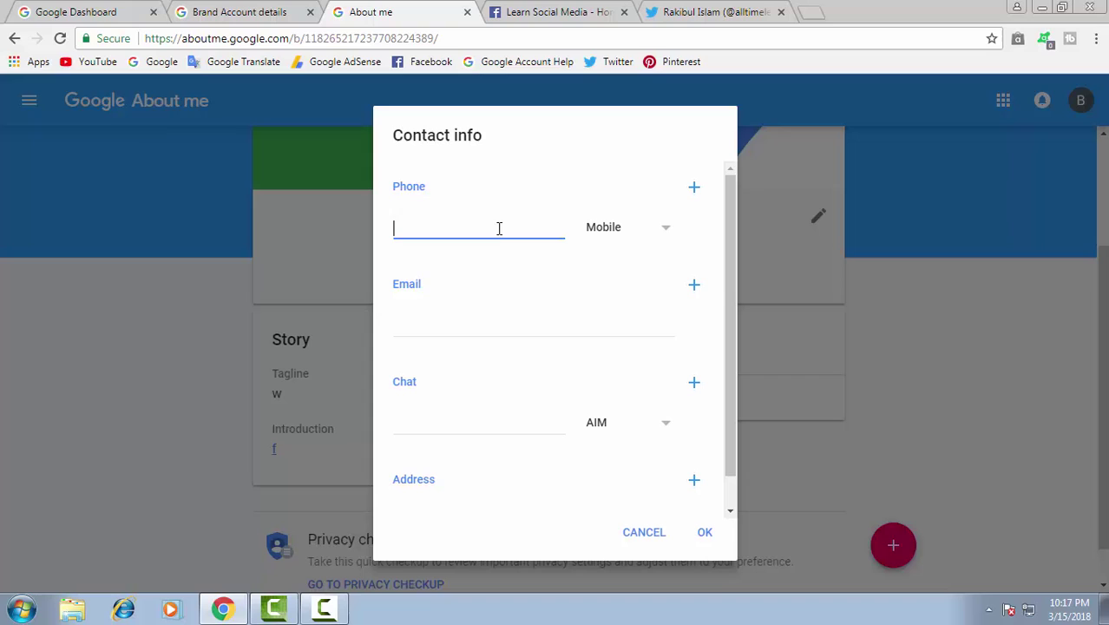
# Add two more email entries to the contact info, making three email fields
pyautogui.moveTo(386, 288); pyautogui.dragTo(458, 293)
pyautogui.click(458, 295)
pyautogui.click(450, 326)
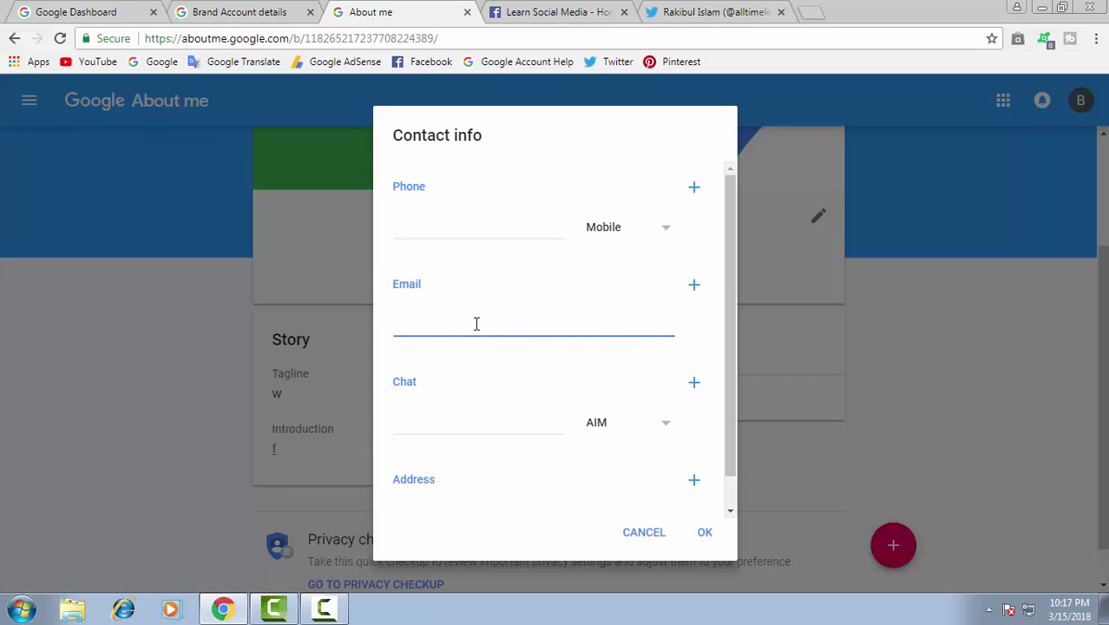
pyautogui.click(693, 285)
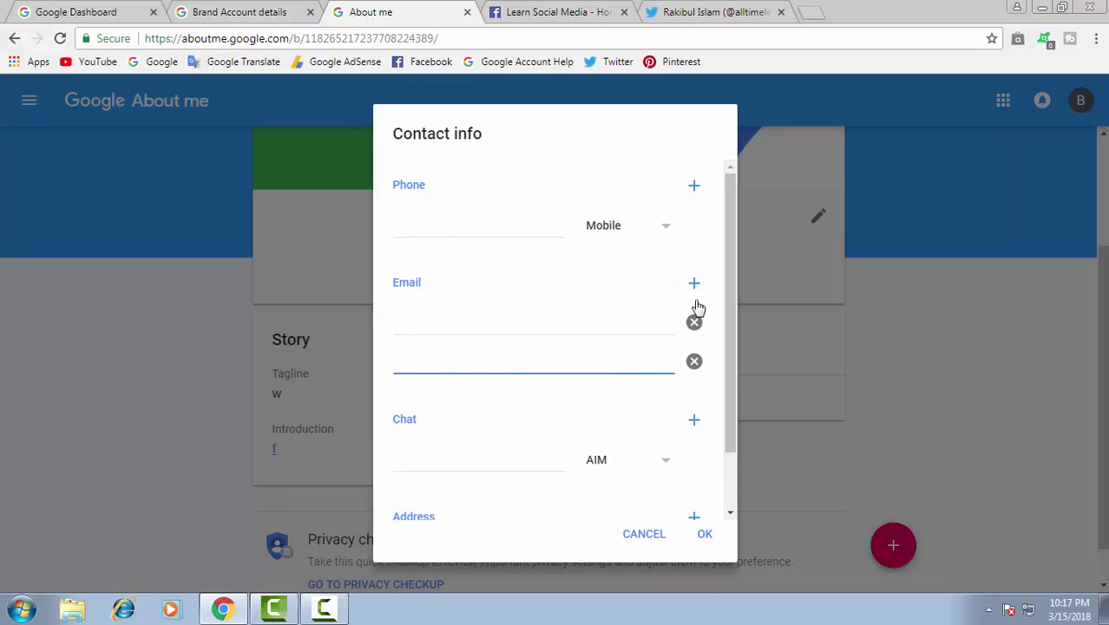
pyautogui.click(694, 286)
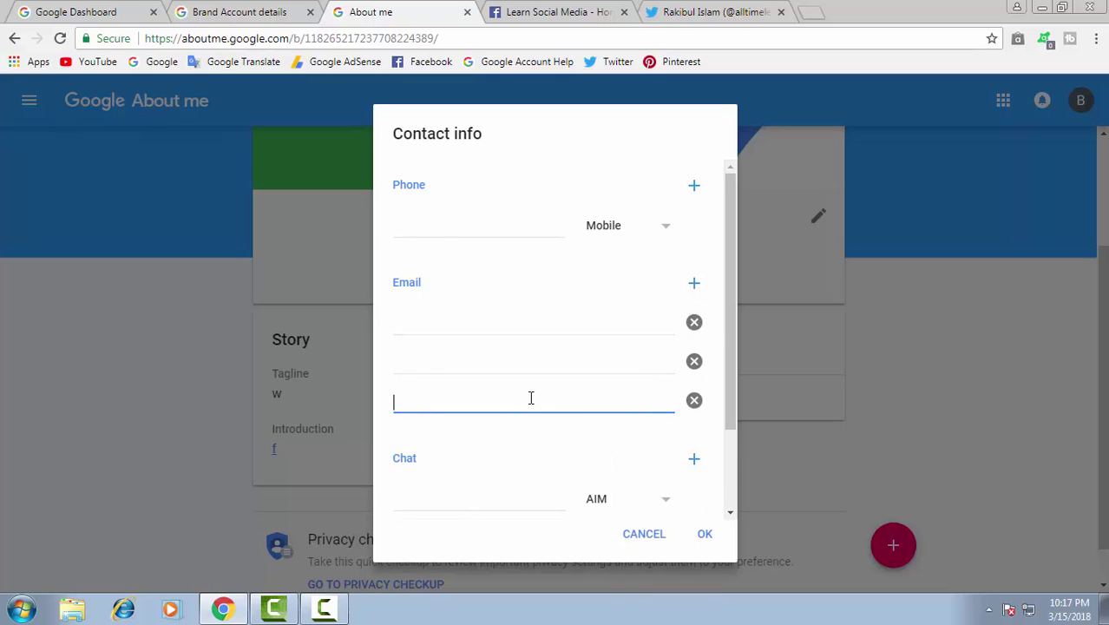
# Review the chat services offered for the Chat entry and activate its empty name field
pyautogui.scroll(-2, 608, 399)
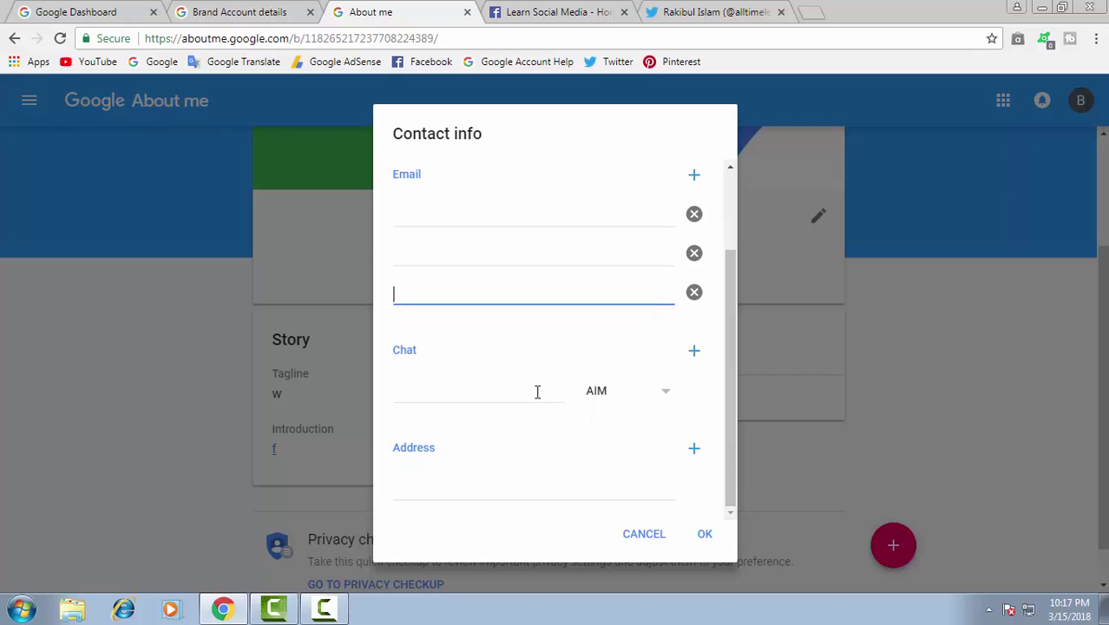
pyautogui.click(395, 354)
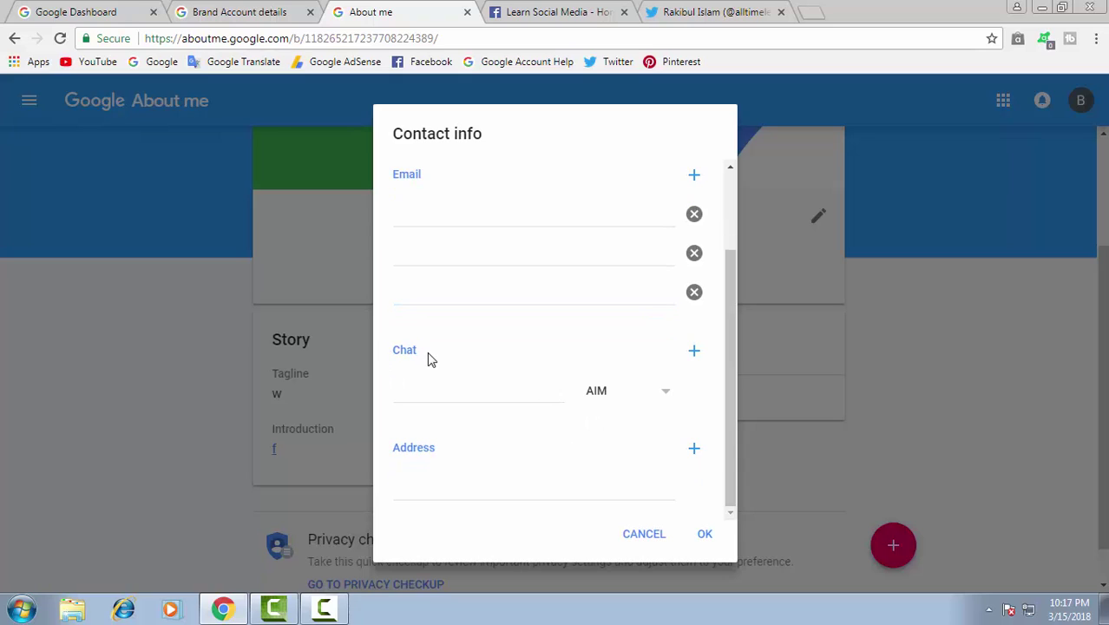
pyautogui.click(672, 396)
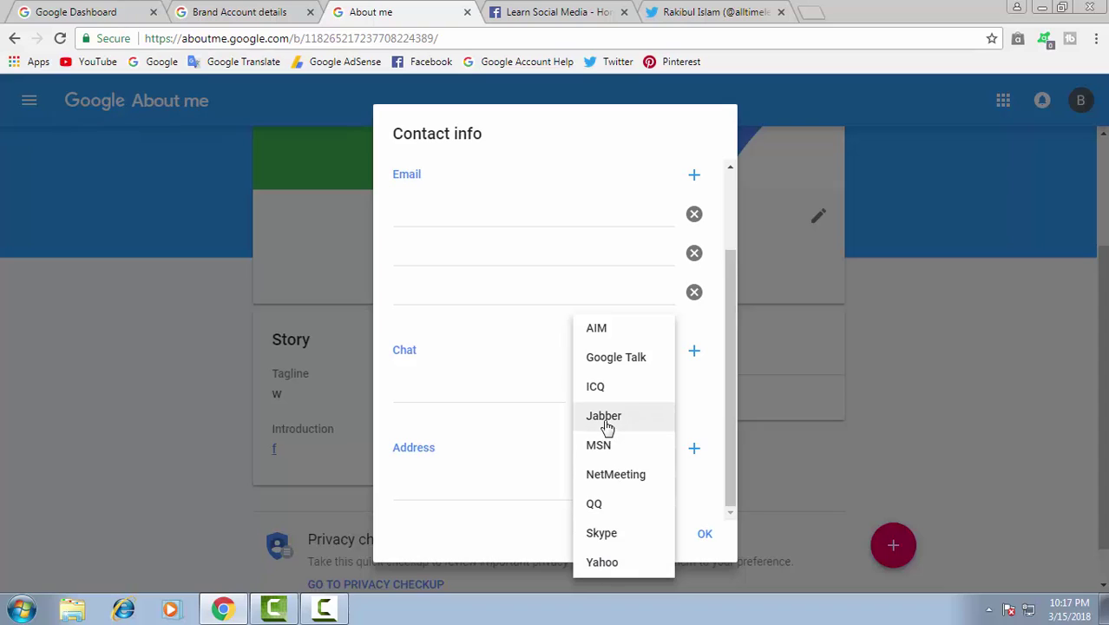
pyautogui.click(520, 391)
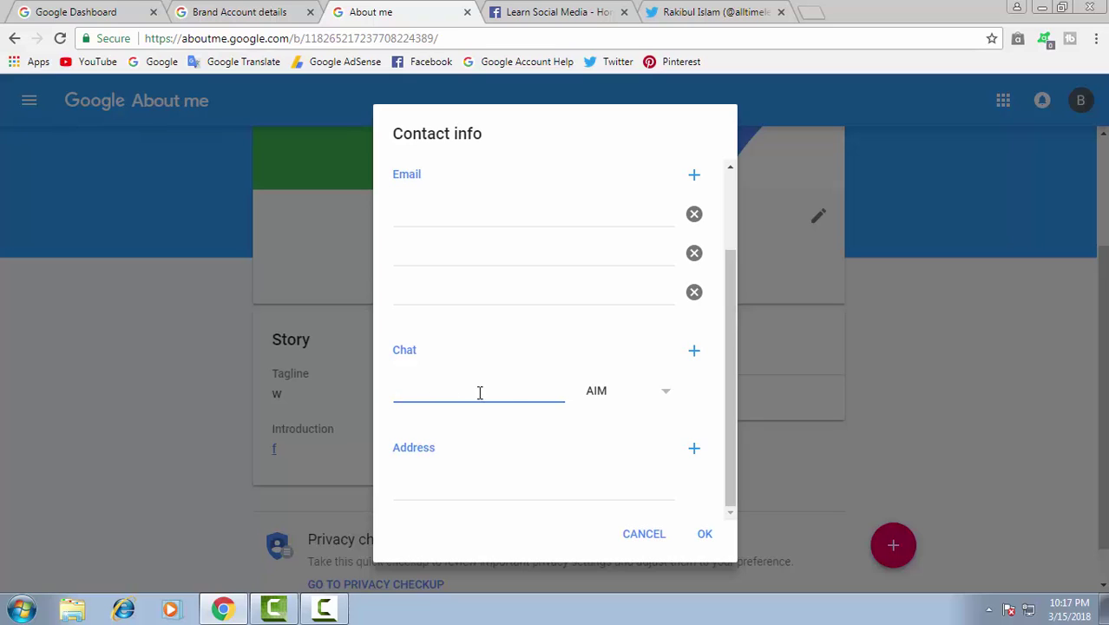
# Add a second chat entry to the contact info and activate the empty Address field
pyautogui.click(693, 351)
pyautogui.scroll(-1, 488, 360)
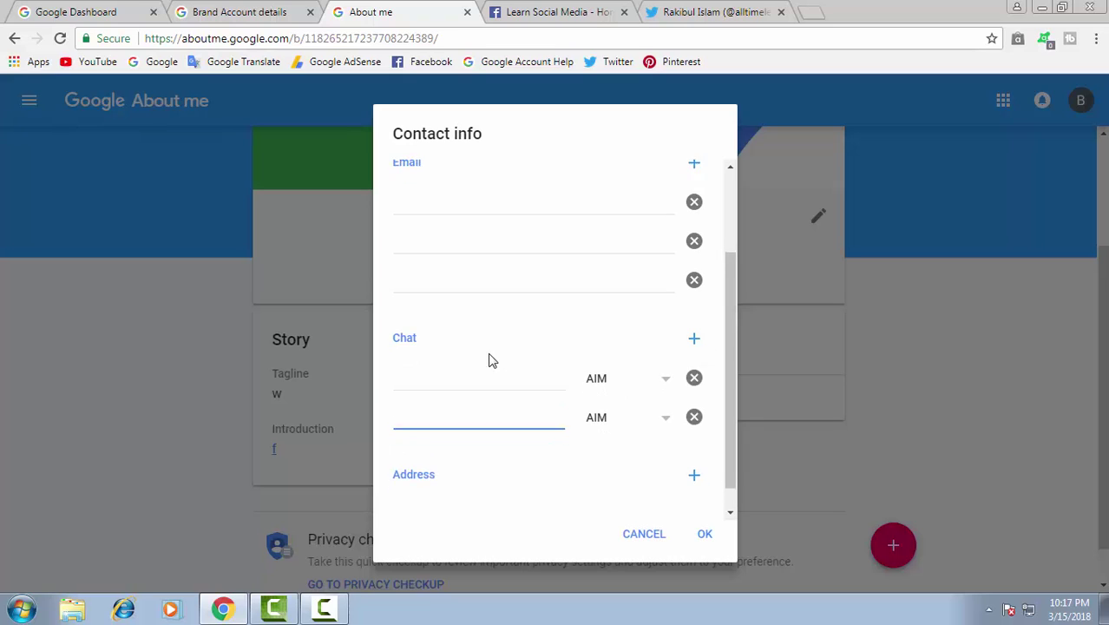
pyautogui.scroll(-1, 488, 360)
pyautogui.click(458, 453)
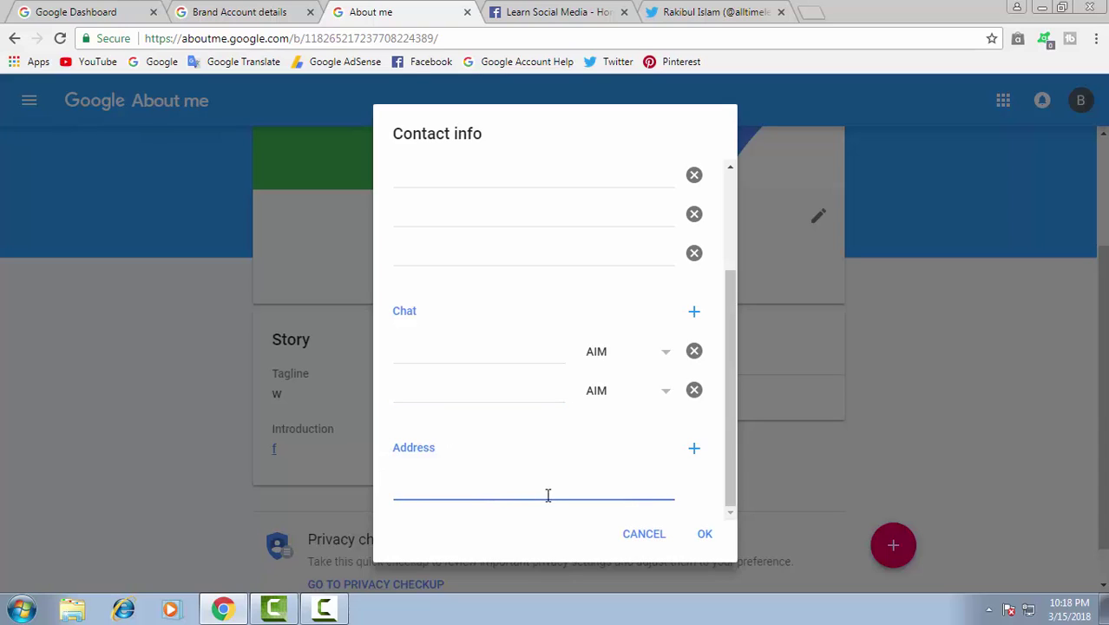
# Check the contact info fields from Phone through Address and confirm the form
pyautogui.scroll(3, 517, 489)
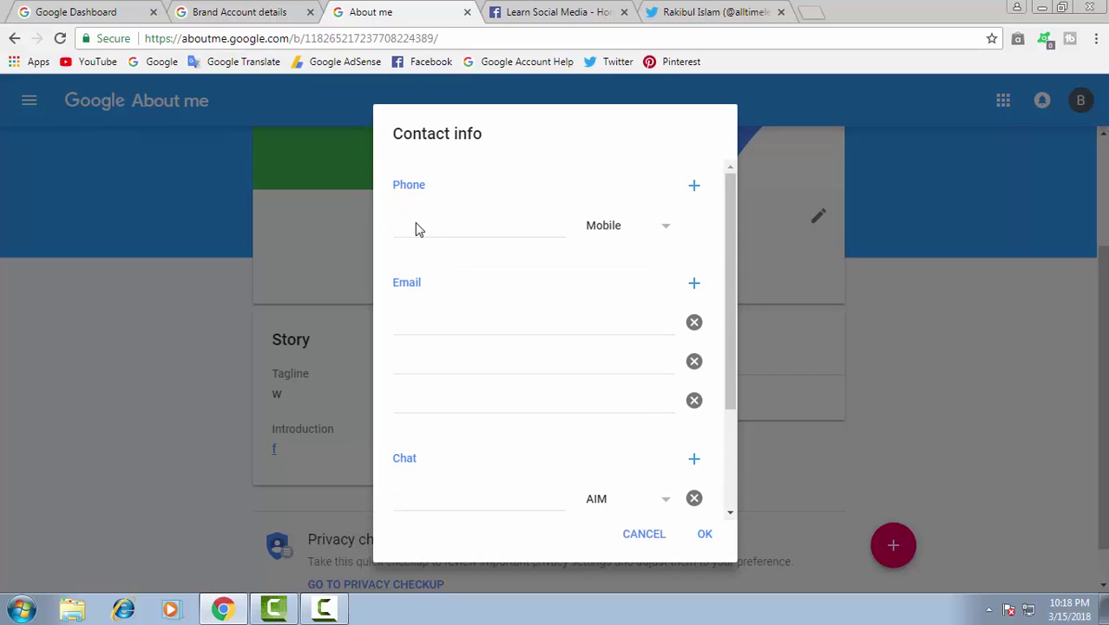
pyautogui.scroll(-3, 416, 425)
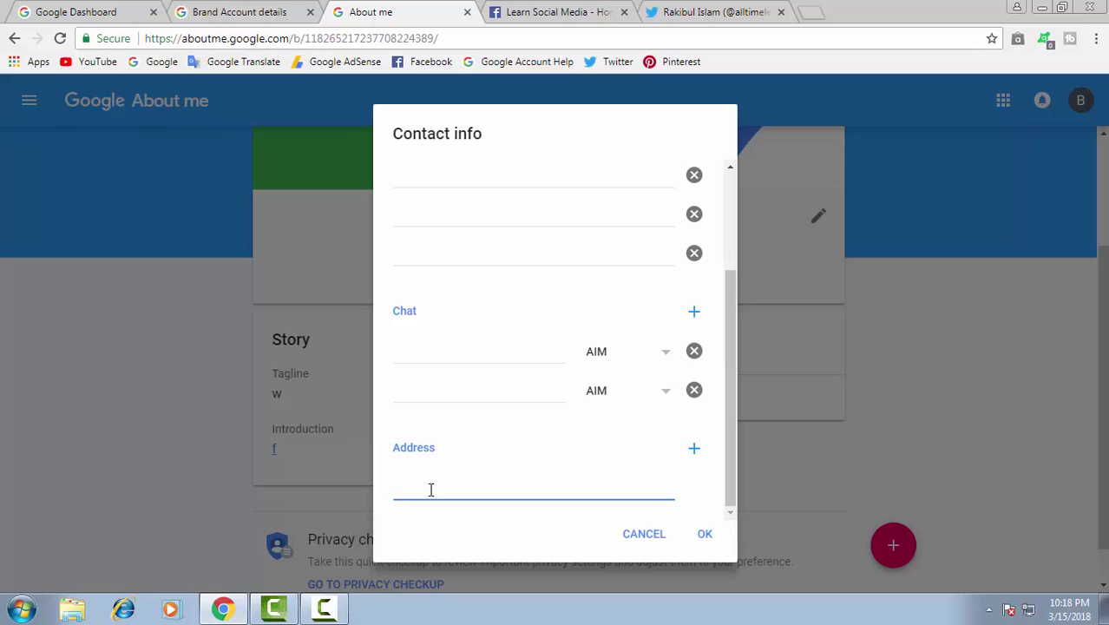
pyautogui.click(705, 534)
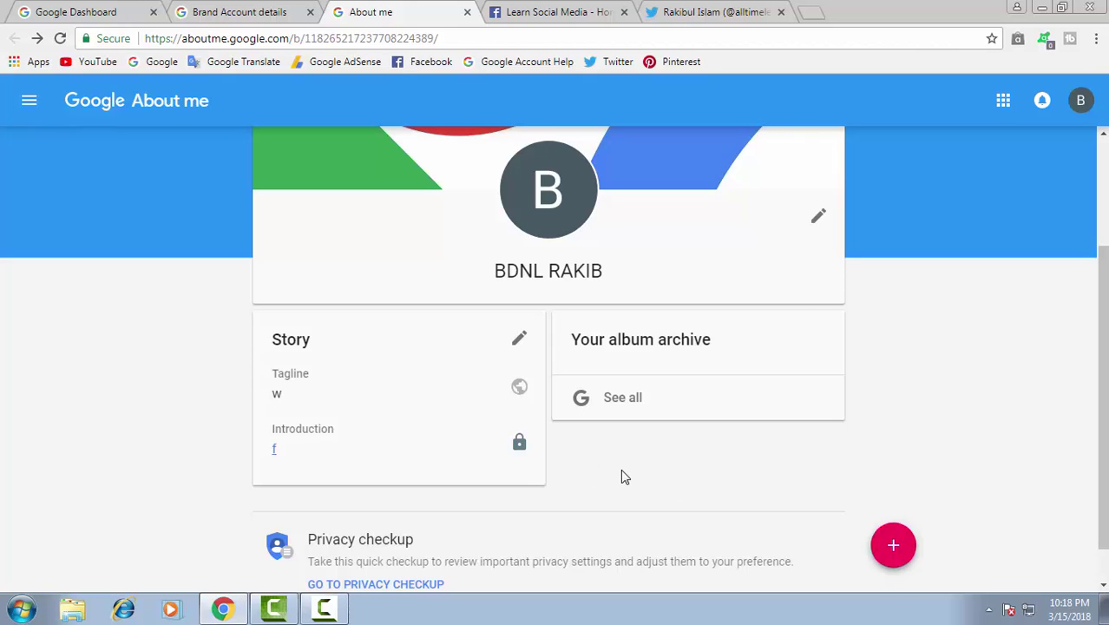
# Open the Sites form for adding profile info and activate the empty Website URL field
pyautogui.click(885, 555)
pyautogui.click(457, 357)
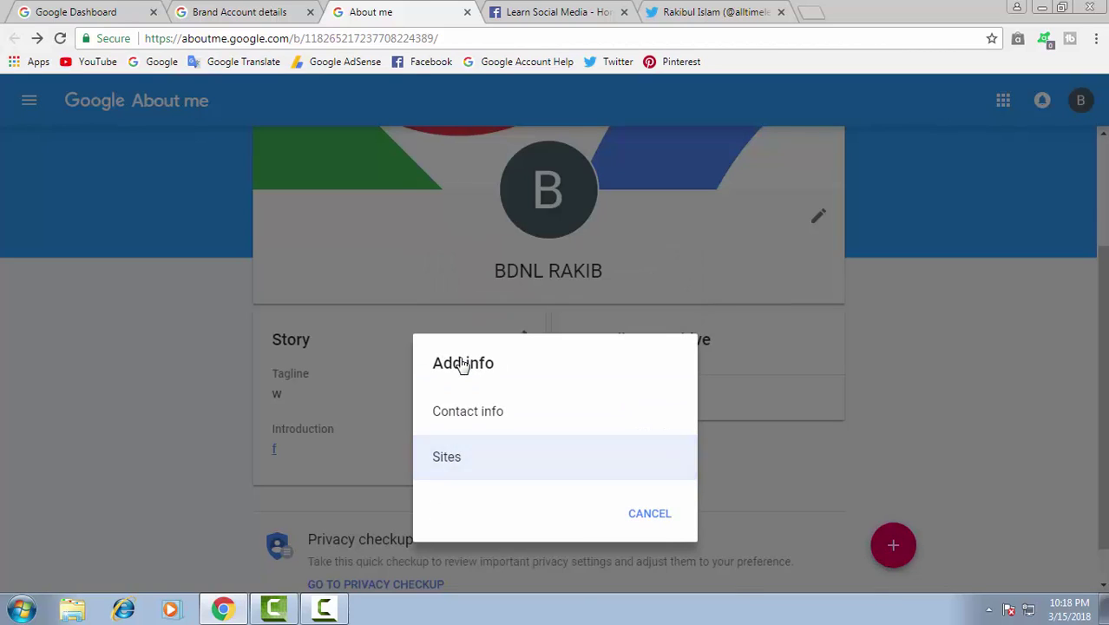
pyautogui.moveTo(446, 201); pyautogui.dragTo(385, 200)
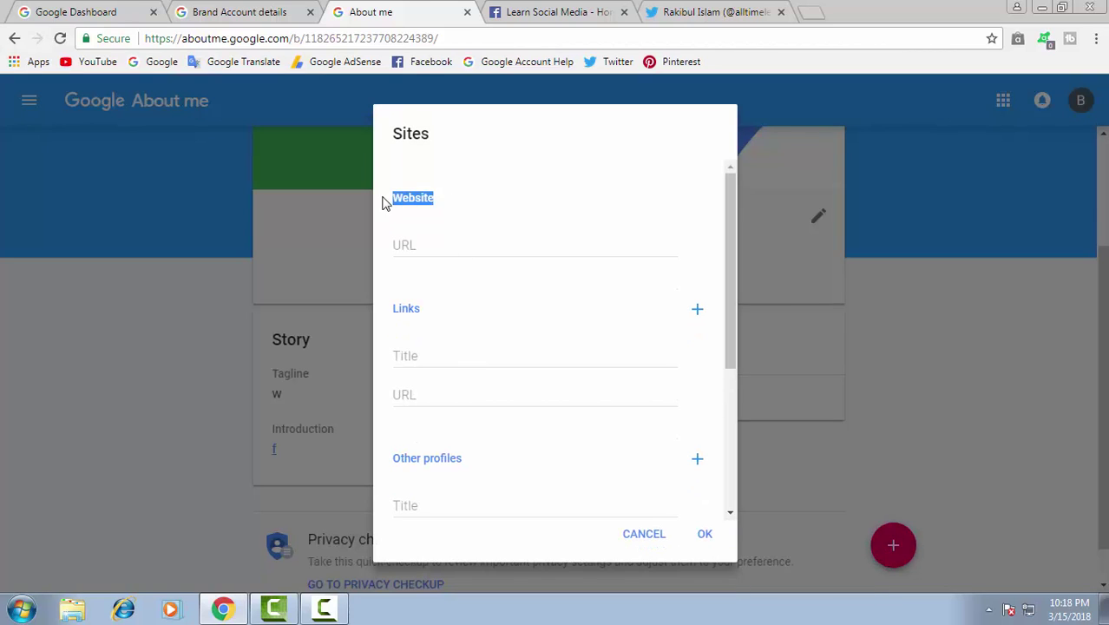
pyautogui.click(460, 248)
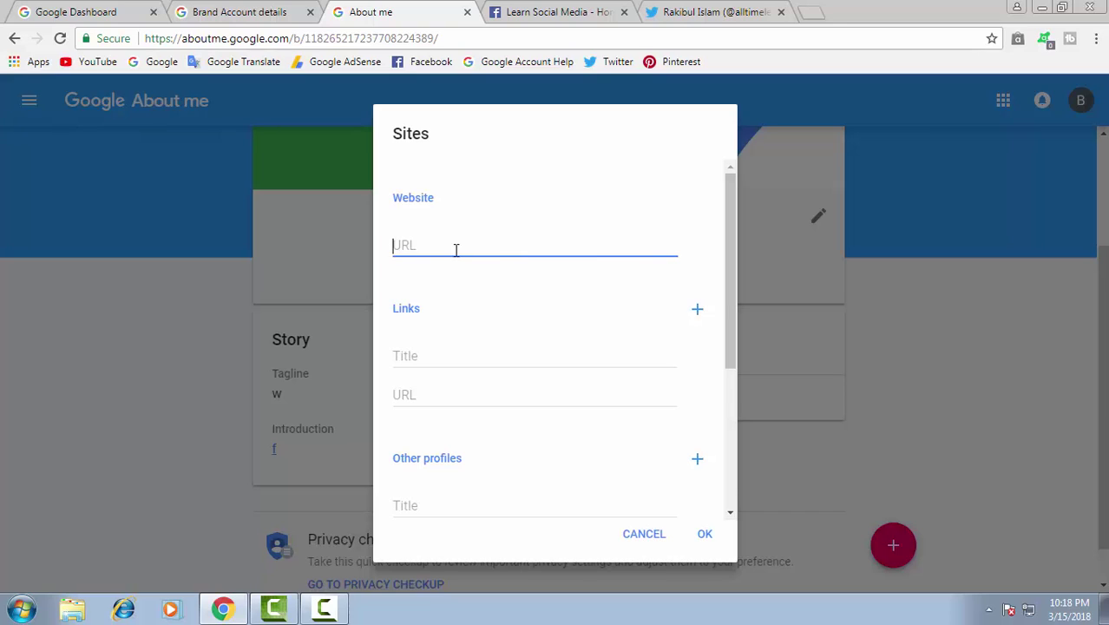
# Examine the Links section of the Sites form, activating its Title and URL fields in turn
pyautogui.scroll(-1, 499, 265)
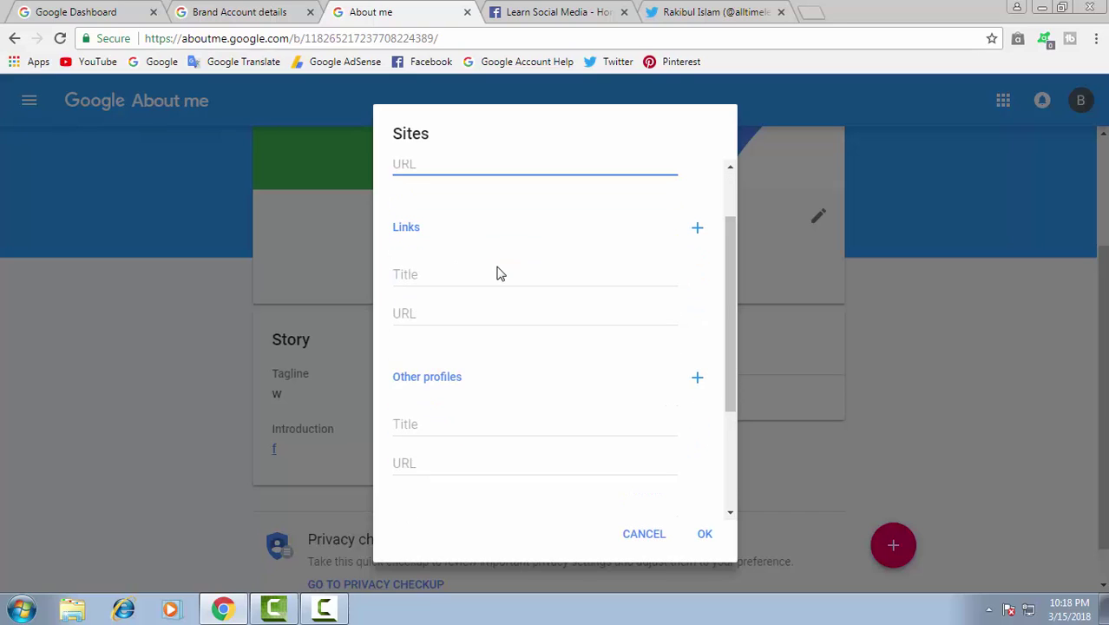
pyautogui.moveTo(395, 225); pyautogui.dragTo(485, 269)
pyautogui.click(442, 275)
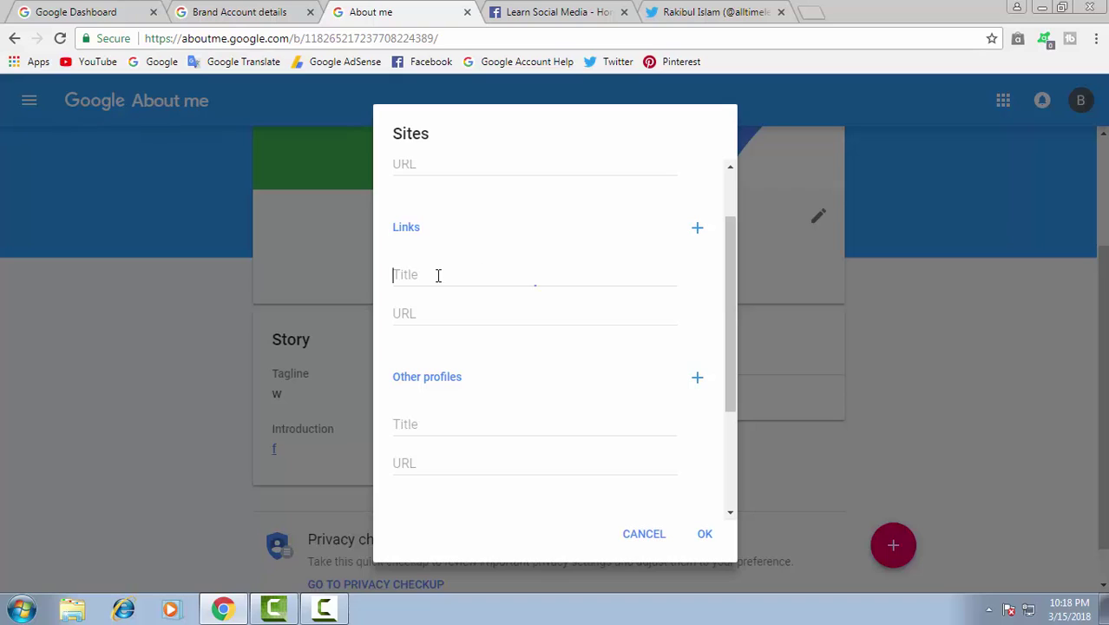
pyautogui.click(439, 311)
pyautogui.click(453, 276)
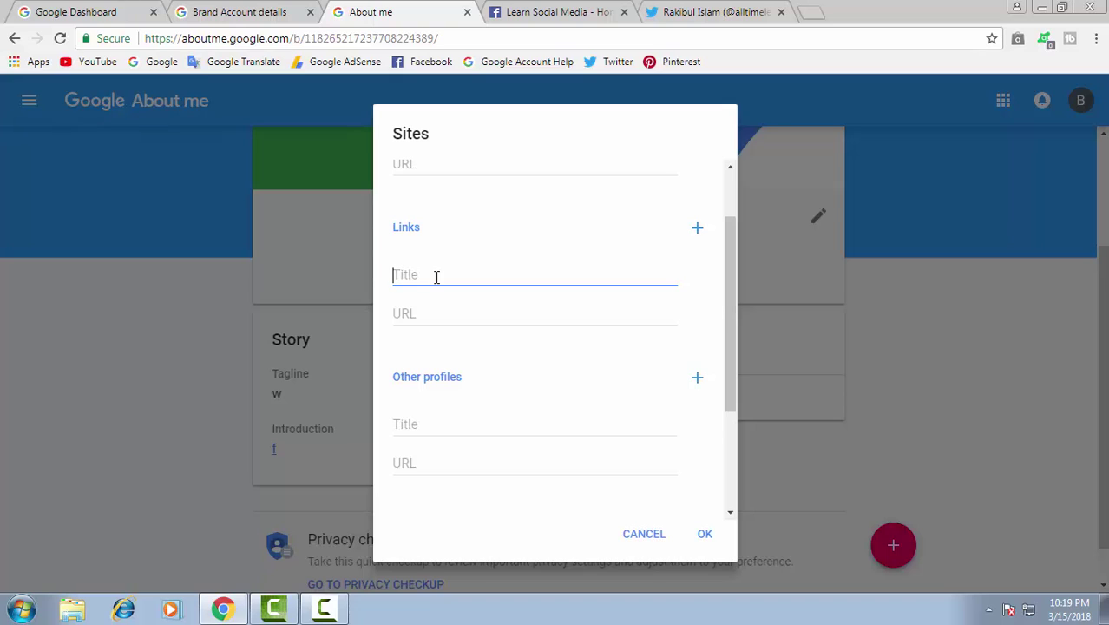
pyautogui.click(438, 315)
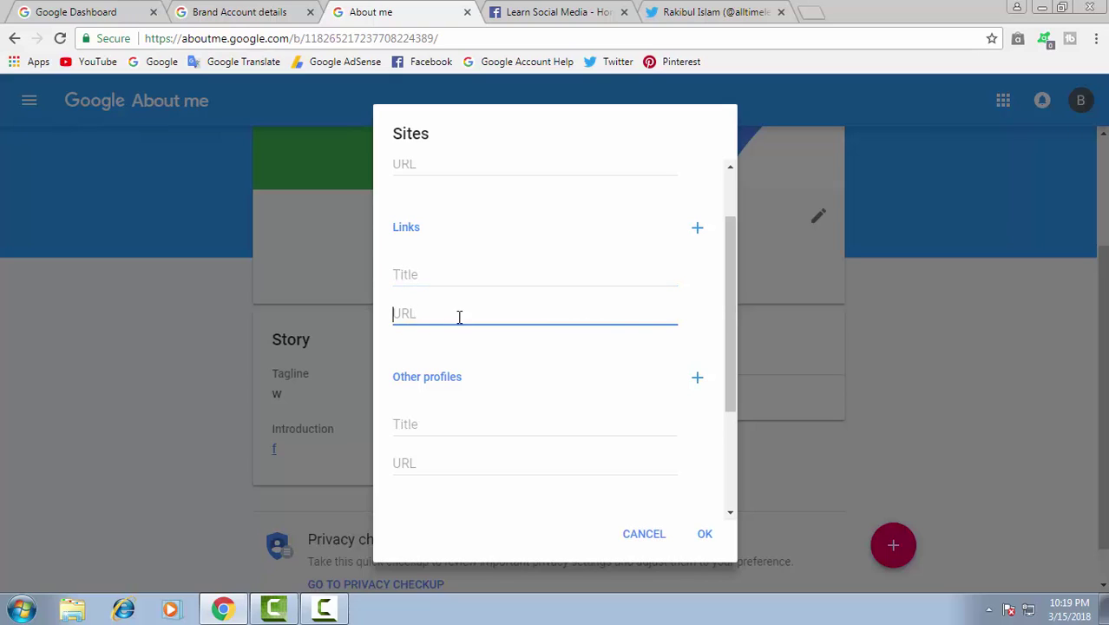
pyautogui.click(392, 227)
# Review the Other profiles and Contributor to sections of the Sites form and cancel the form
pyautogui.scroll(-2, 462, 322)
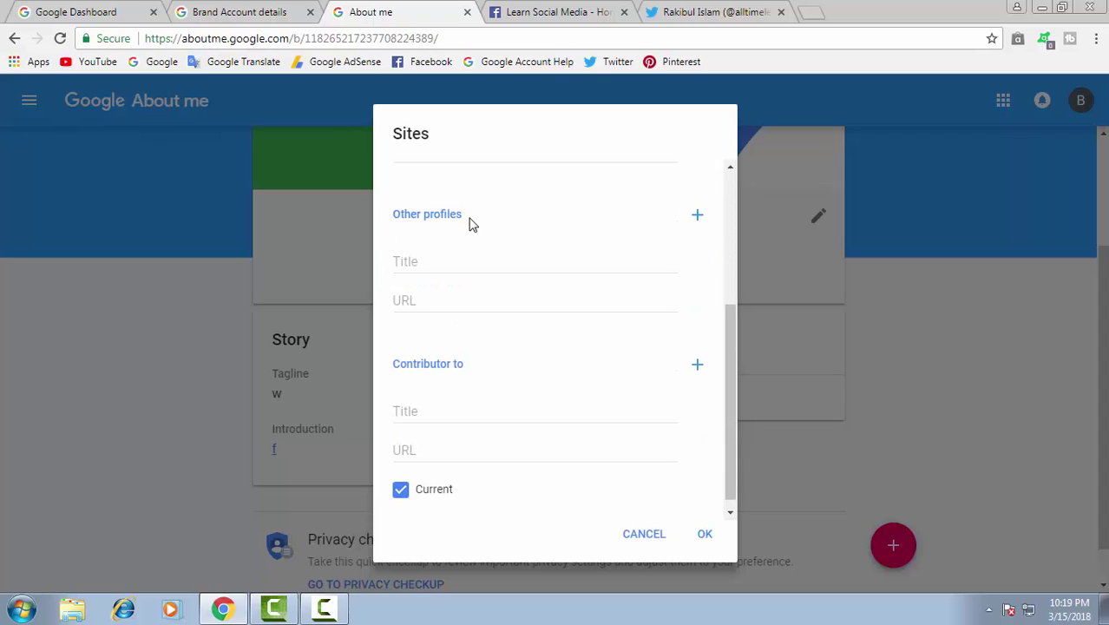
pyautogui.moveTo(393, 365); pyautogui.dragTo(493, 374)
pyautogui.click(493, 374)
pyautogui.scroll(-1, 493, 375)
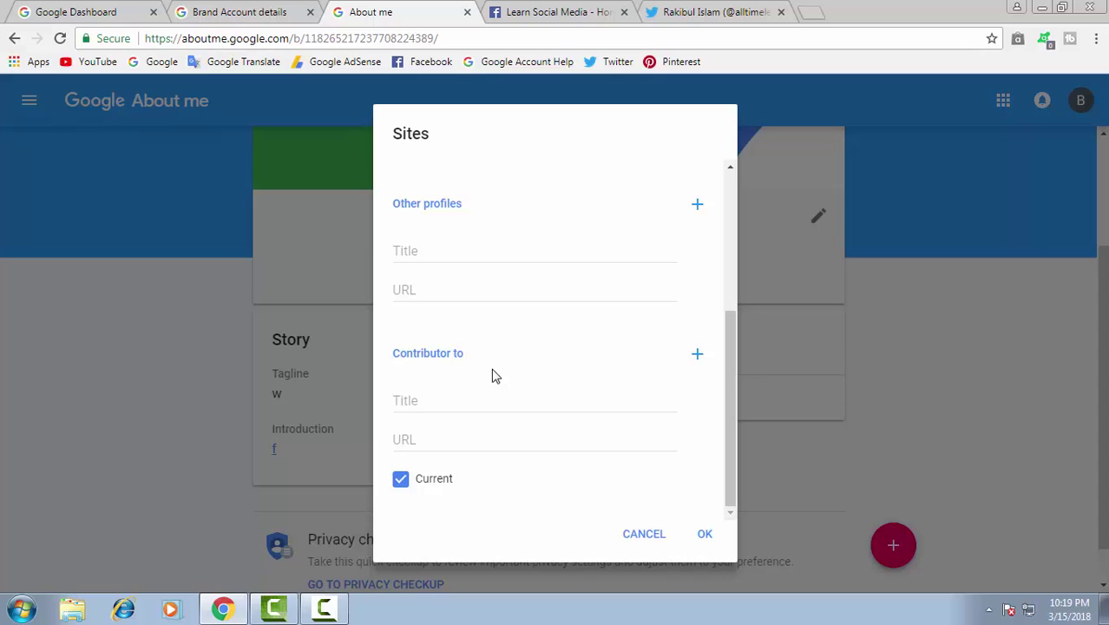
pyautogui.scroll(3, 492, 375)
pyautogui.scroll(-2, 491, 373)
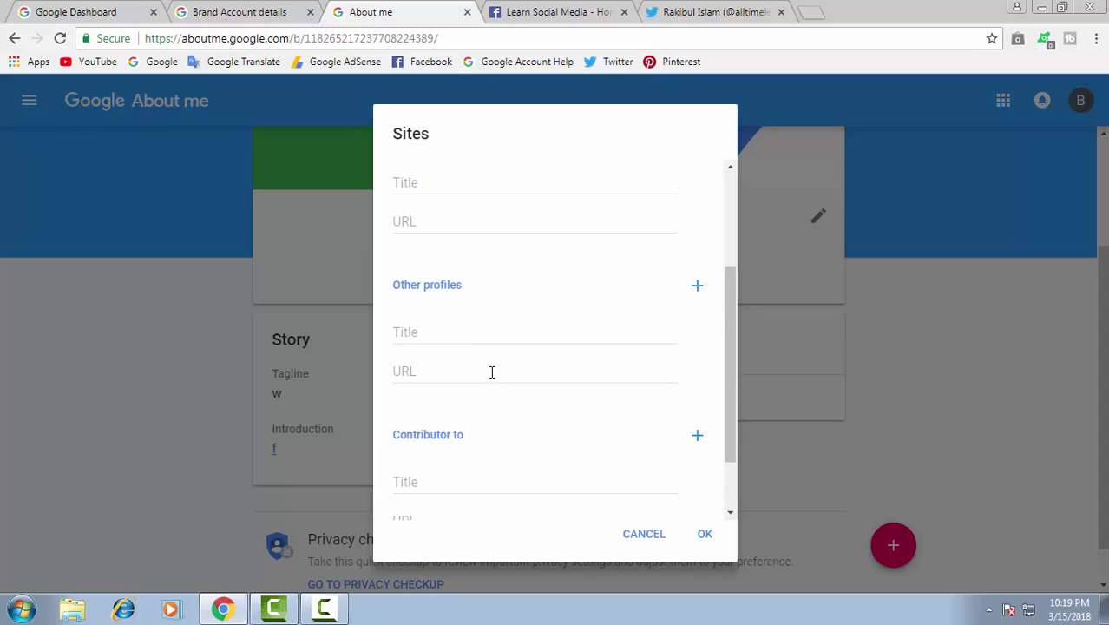
pyautogui.scroll(-1, 486, 438)
pyautogui.click(468, 438)
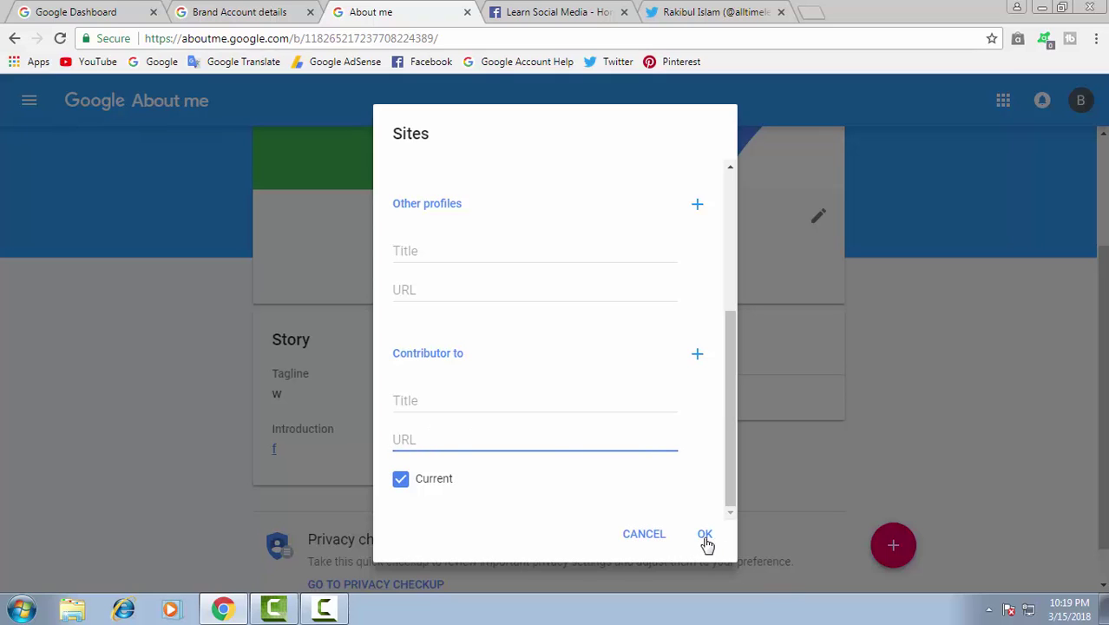
pyautogui.scroll(3, 598, 488)
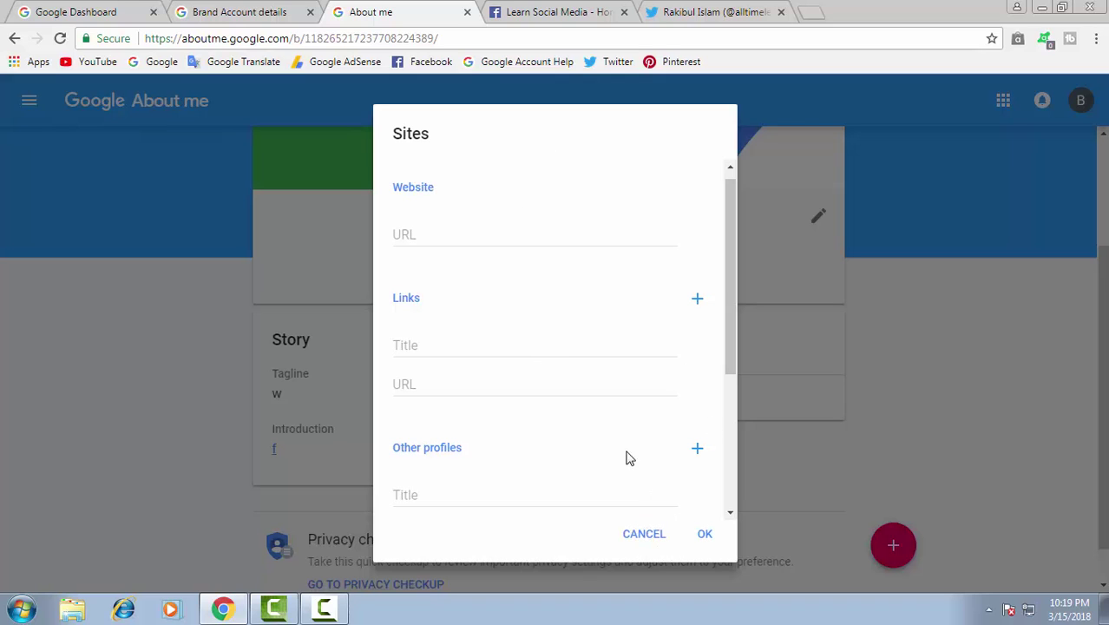
pyautogui.click(644, 534)
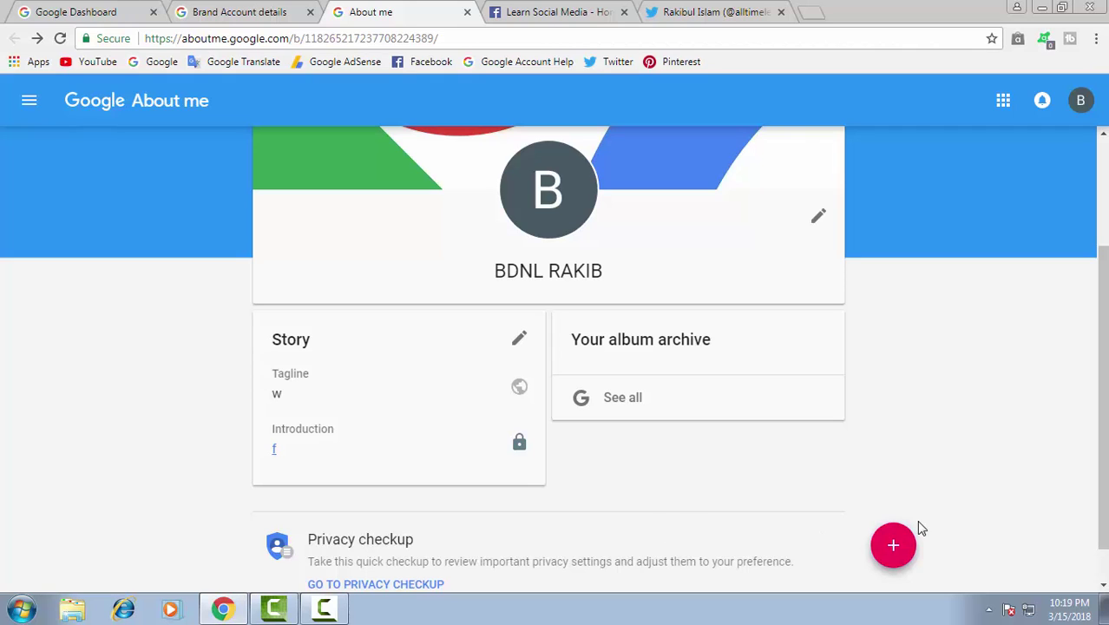
# Open the visibility options for the Introduction in the Story section and review the available audiences
pyautogui.click(520, 446)
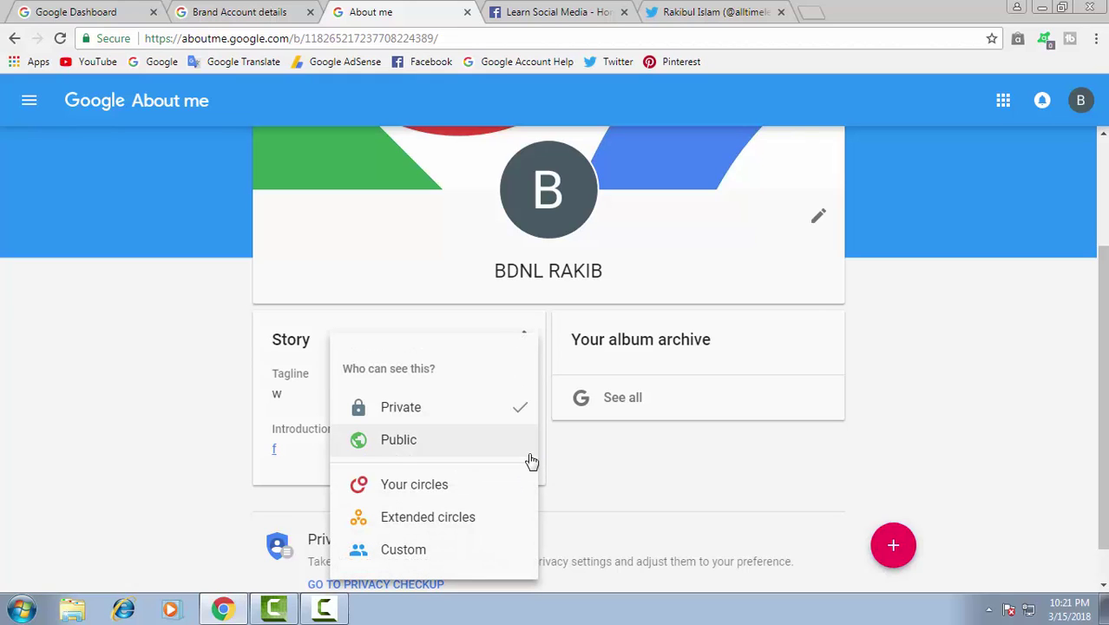
pyautogui.scroll(-1, 456, 466)
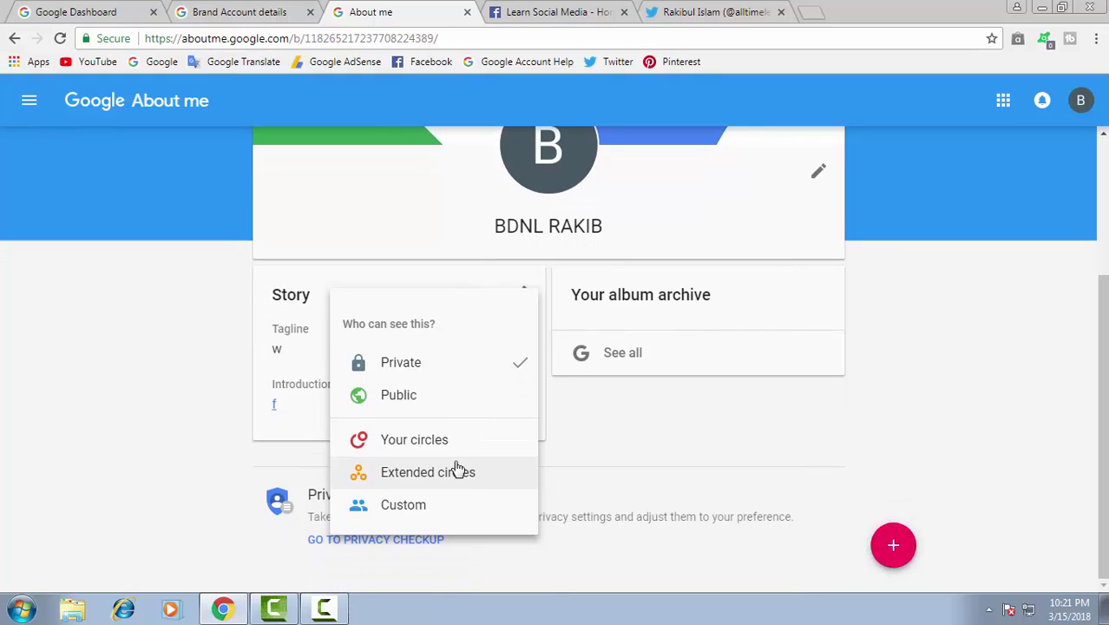